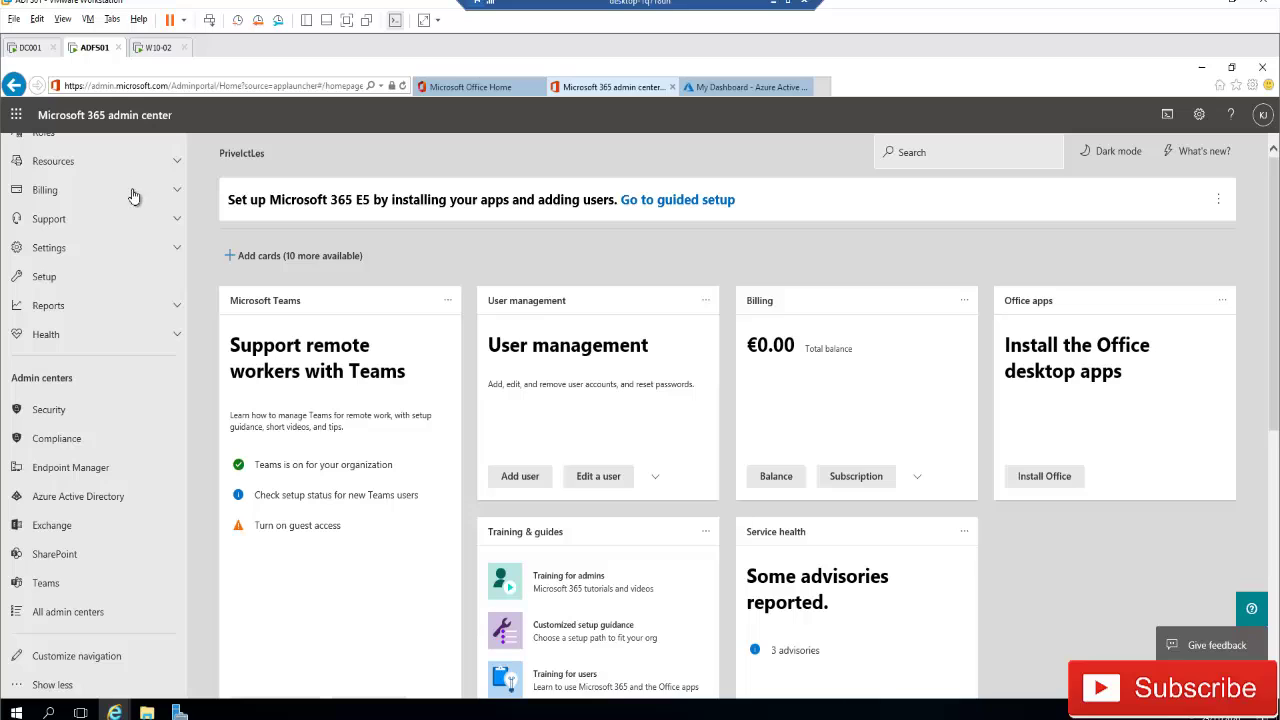
- Sign in to the Azure Active Directory admin center and open the on-premises directory sync page
click(90, 497)
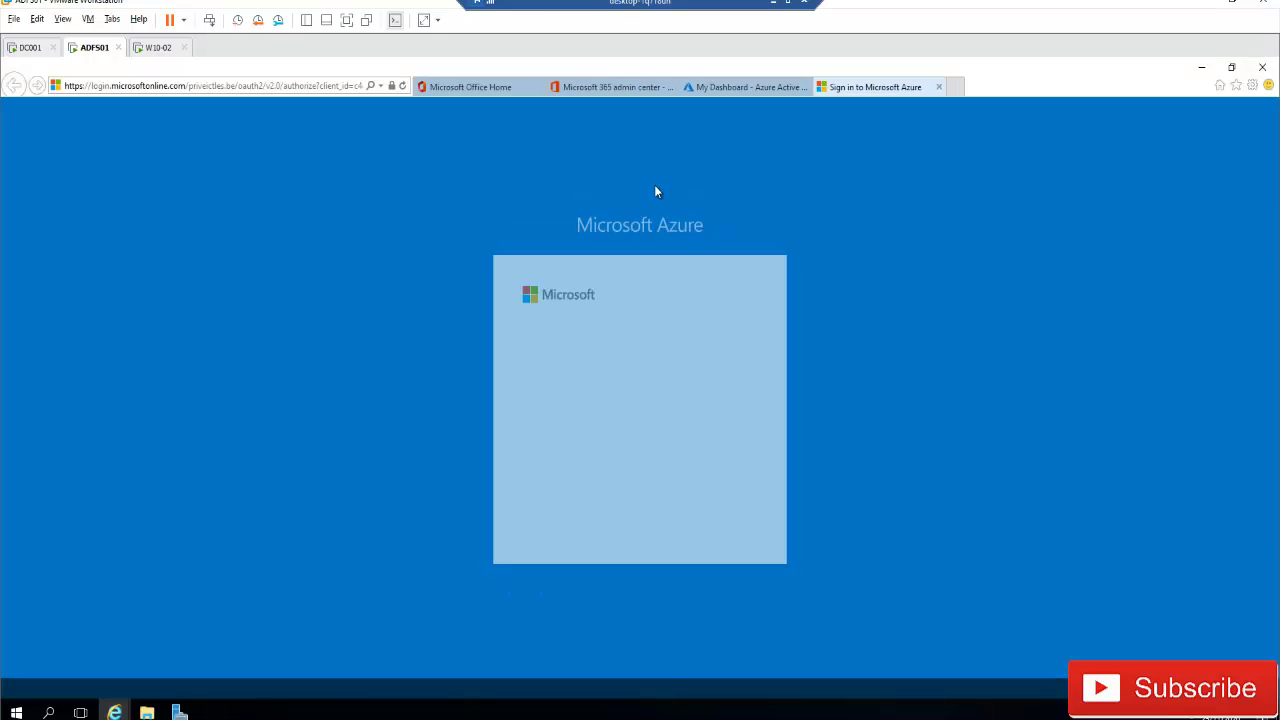
click(726, 89)
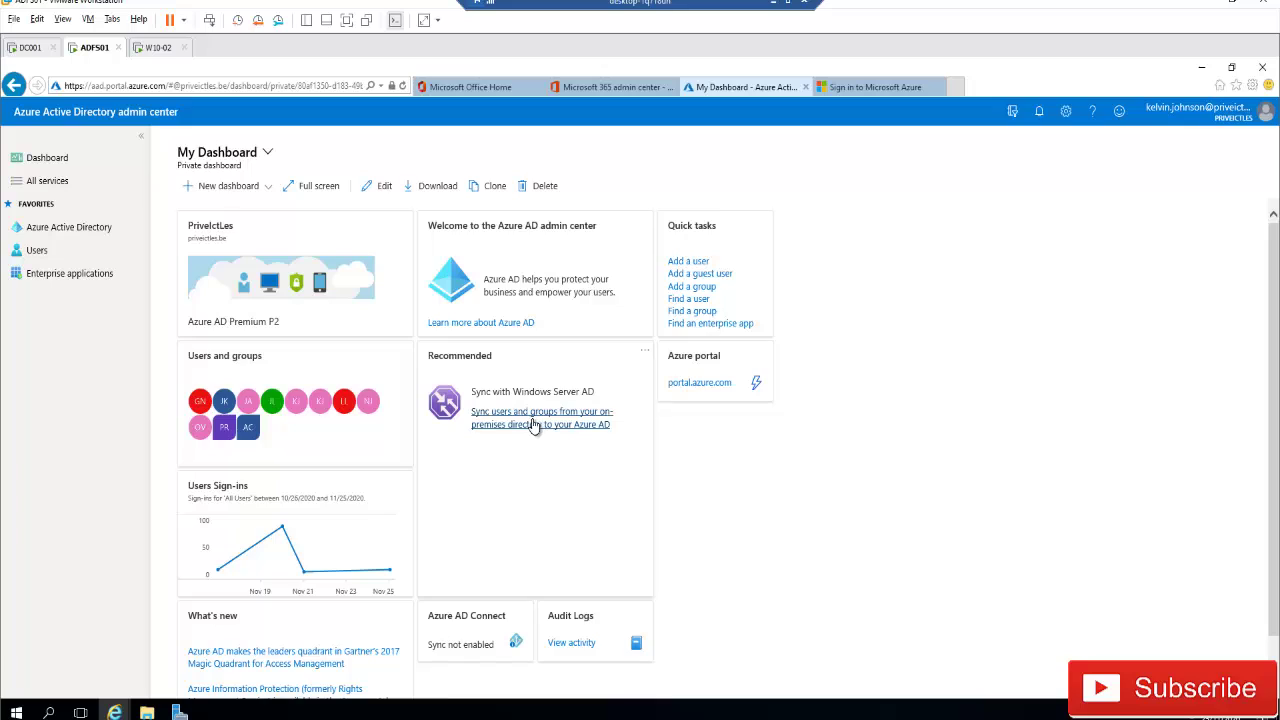
click(475, 427)
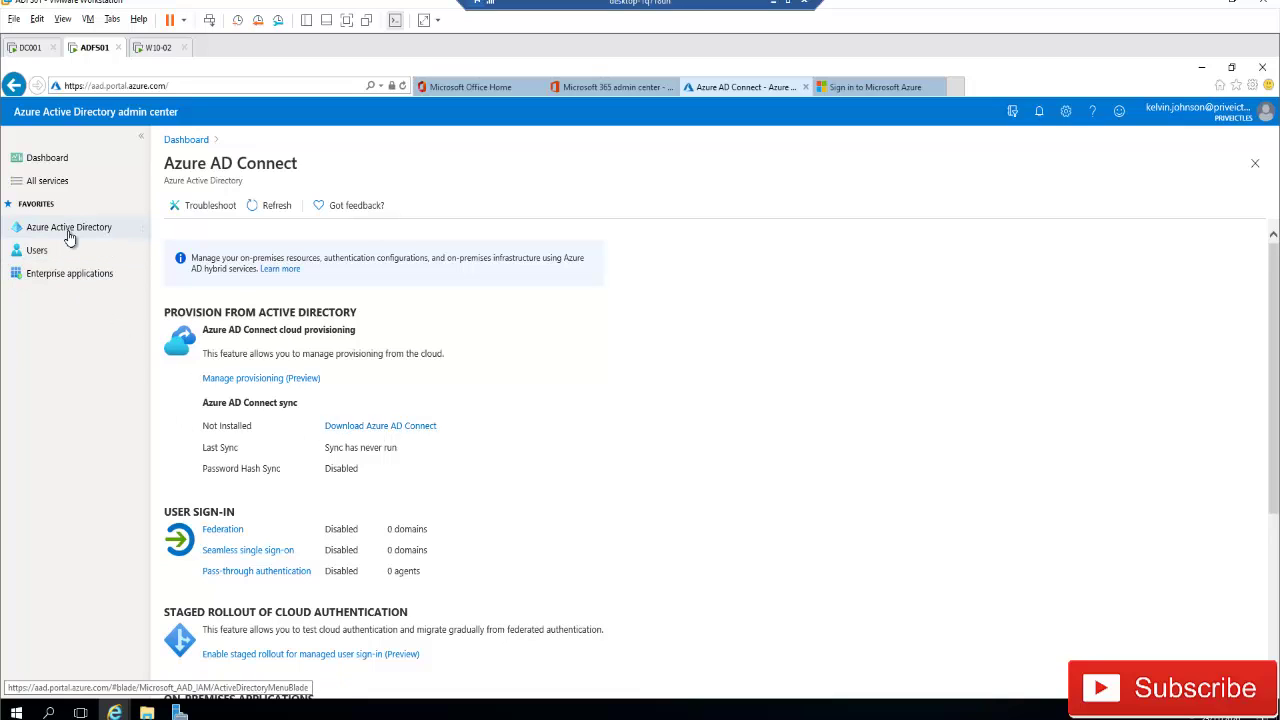
- Go to the tenant's Azure AD Connect settings and open the Download Azure AD Connect page
click(94, 280)
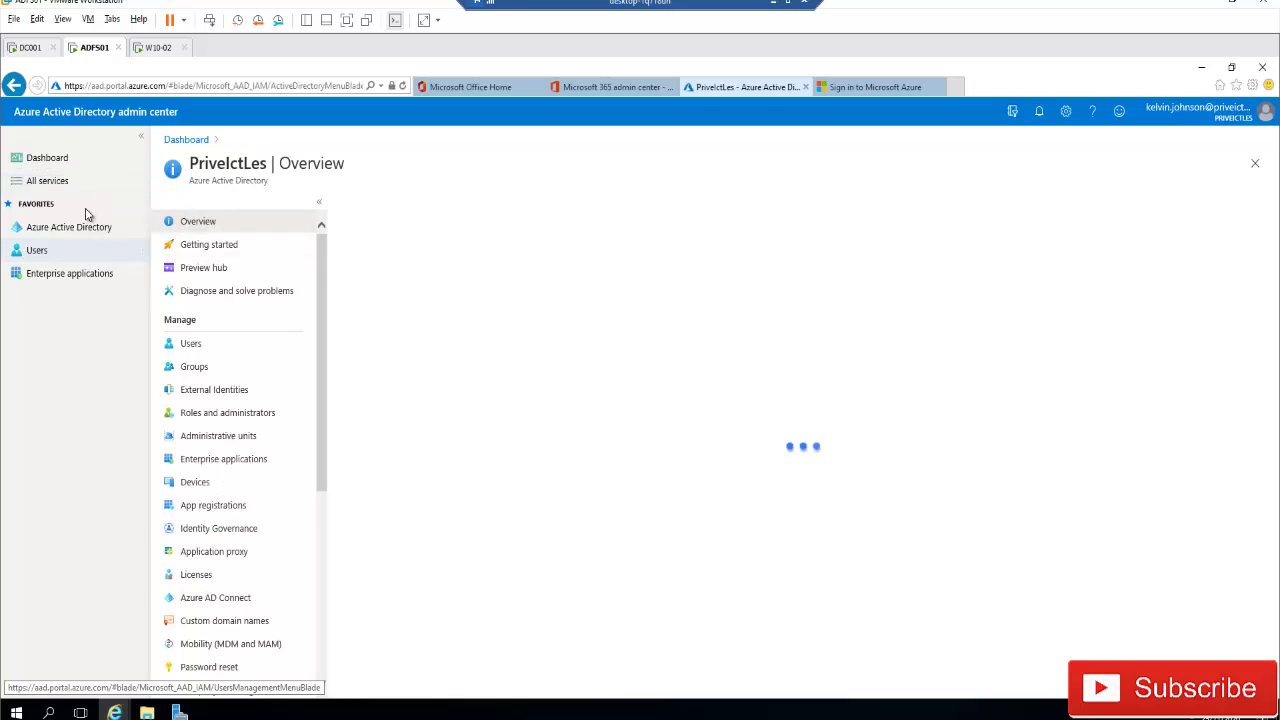
click(95, 249)
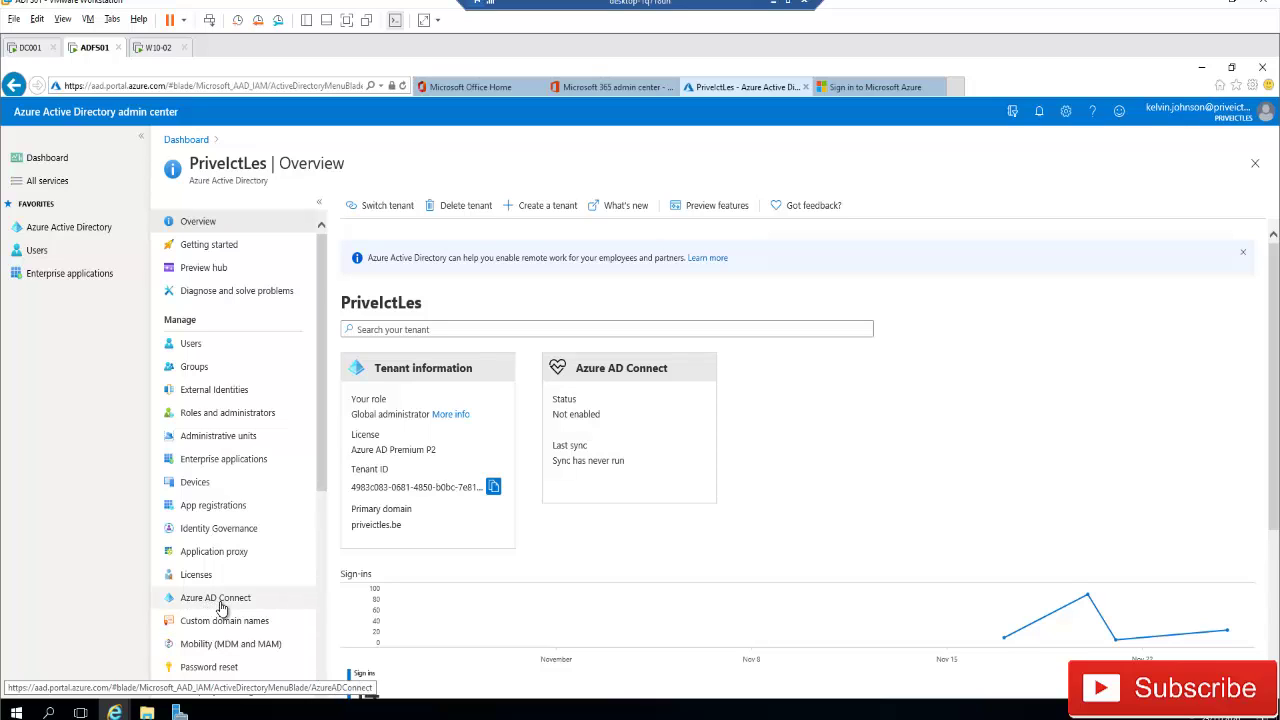
click(217, 603)
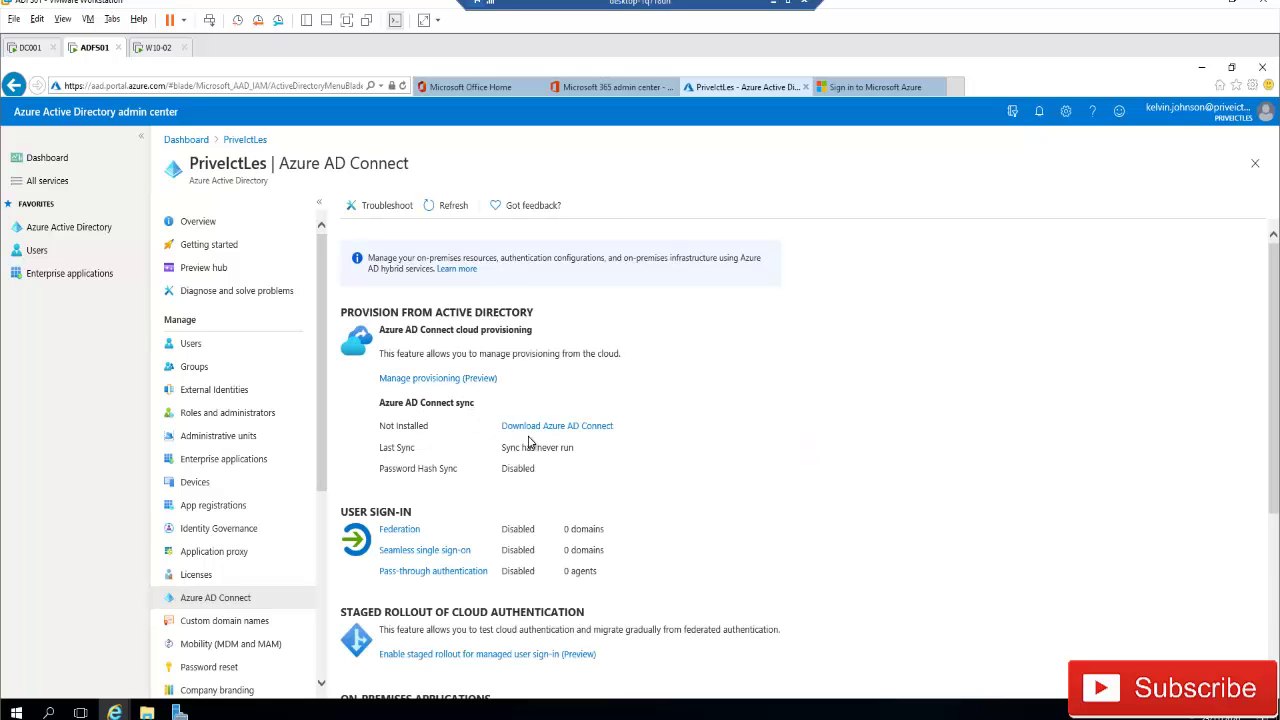
click(547, 430)
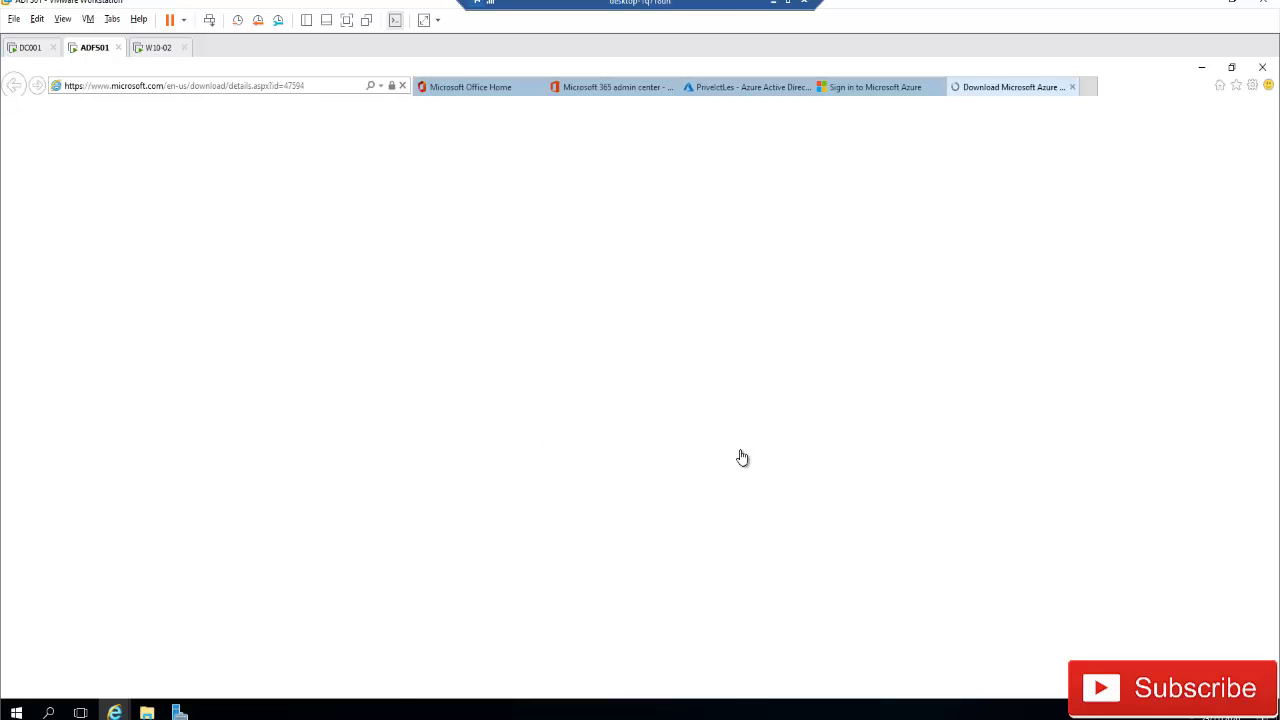
- Download and save the AzureADConnect.msi installer from the Microsoft Download Center
scroll(615, 565, down, 1)
scroll(447, 559, down, 1)
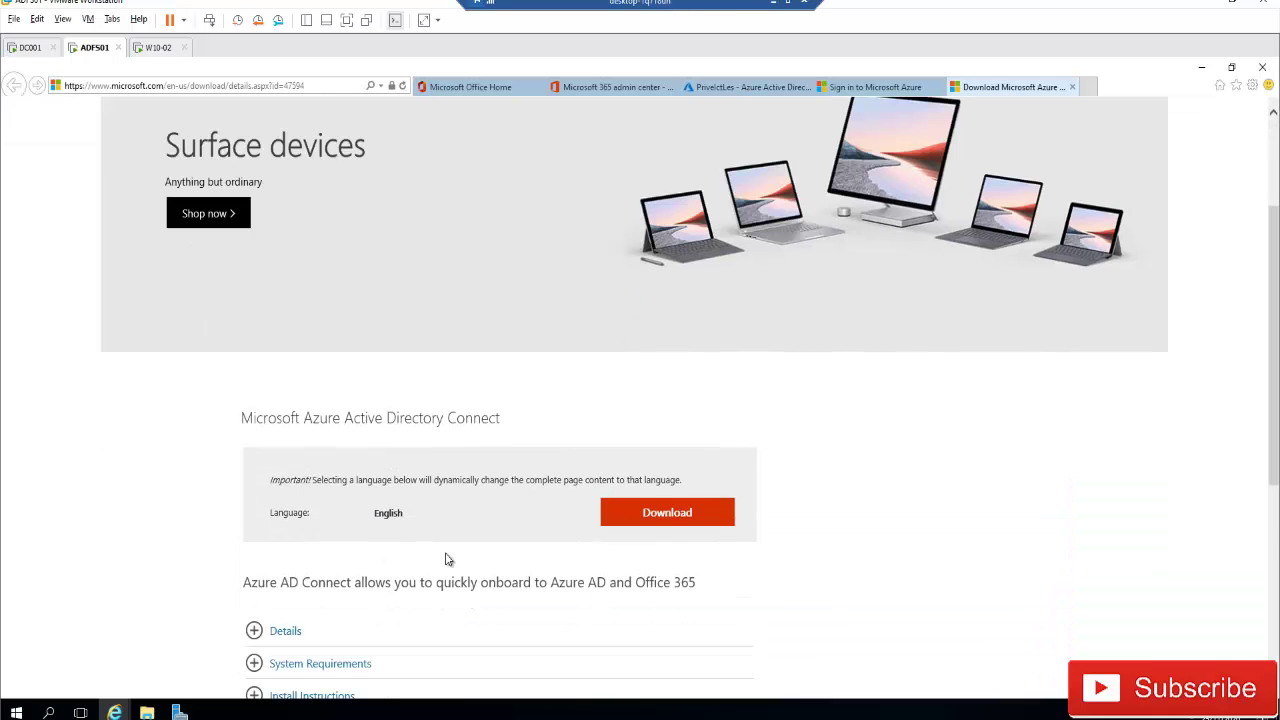
scroll(420, 540, down, 1)
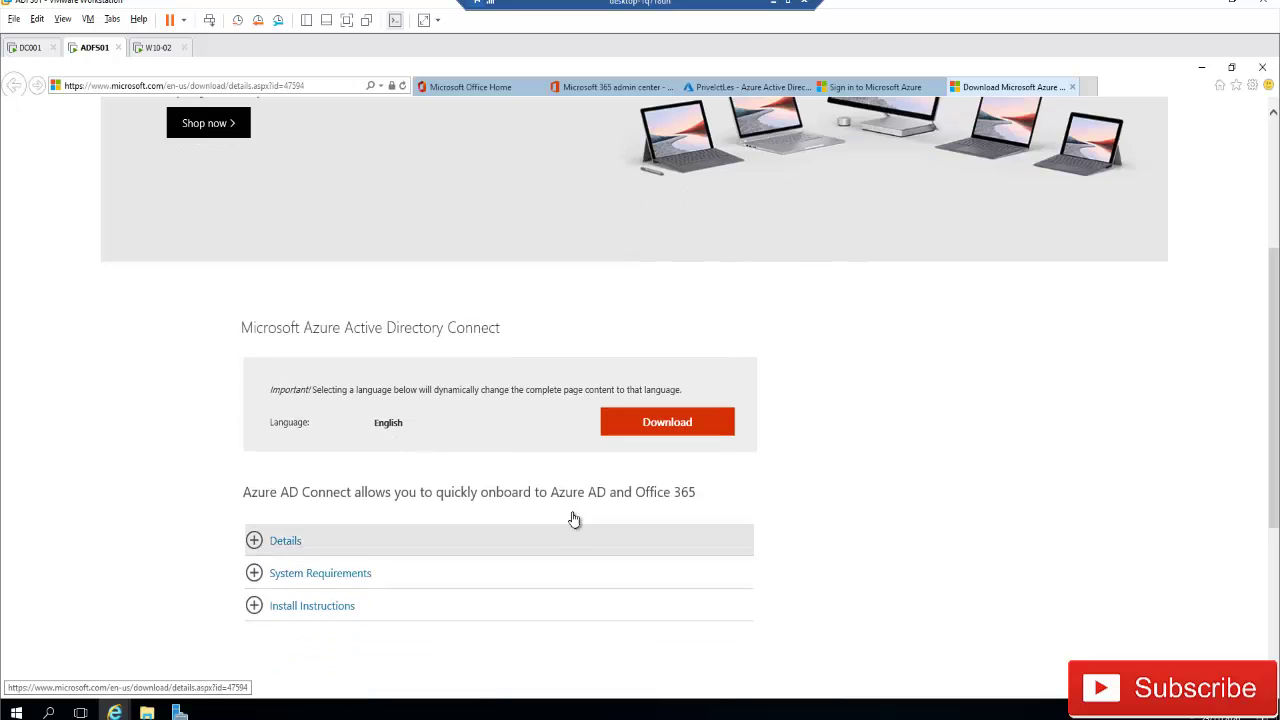
click(665, 430)
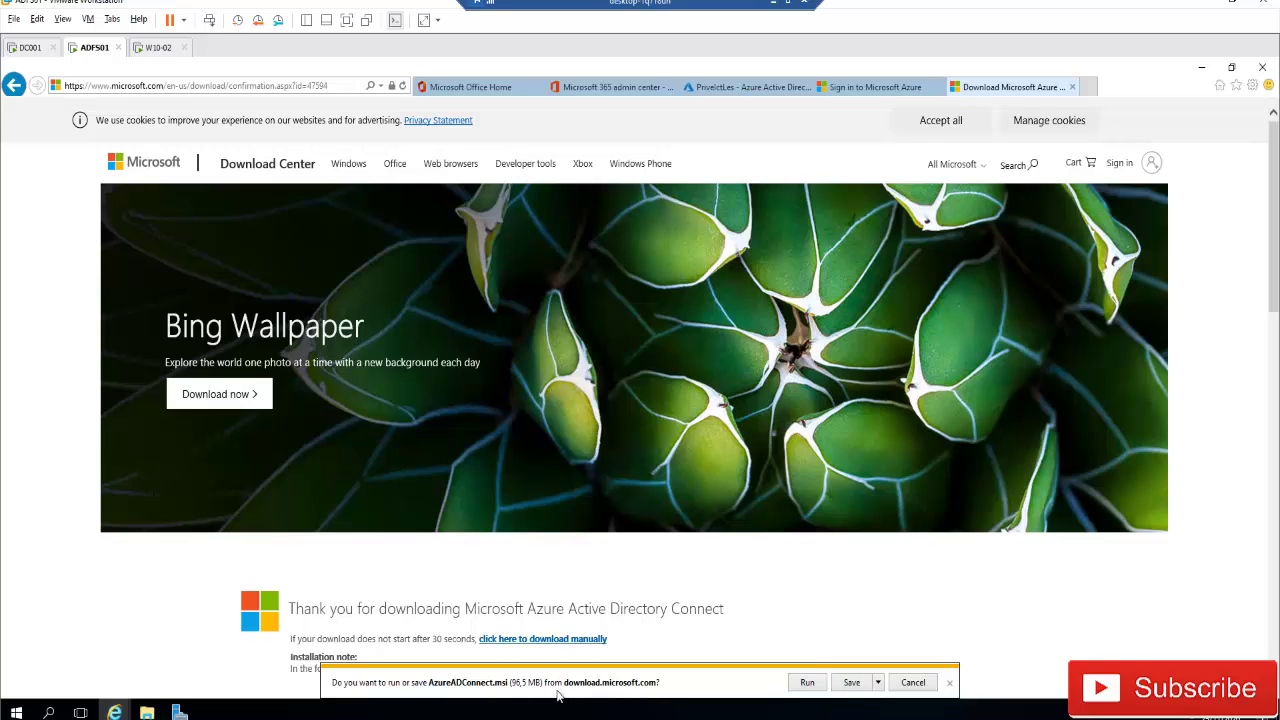
click(851, 683)
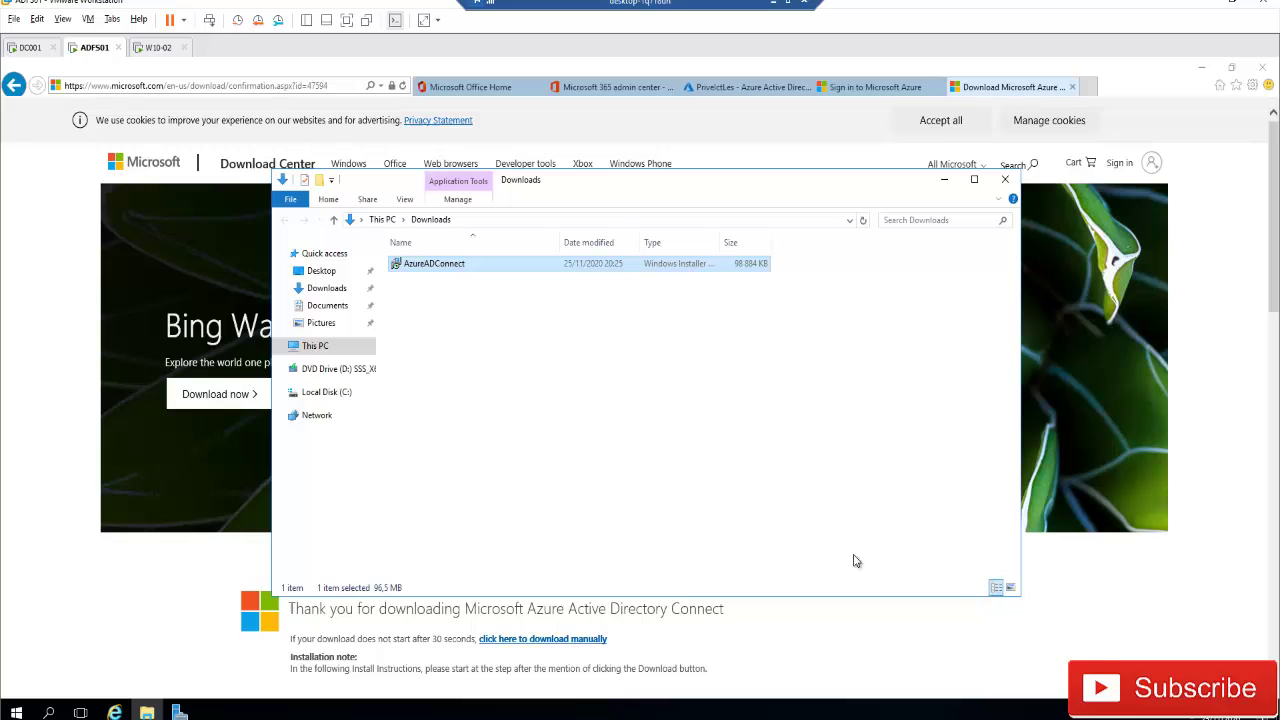
- Run AzureADConnect from the Downloads folder, accepting the security warning
double_click(434, 268)
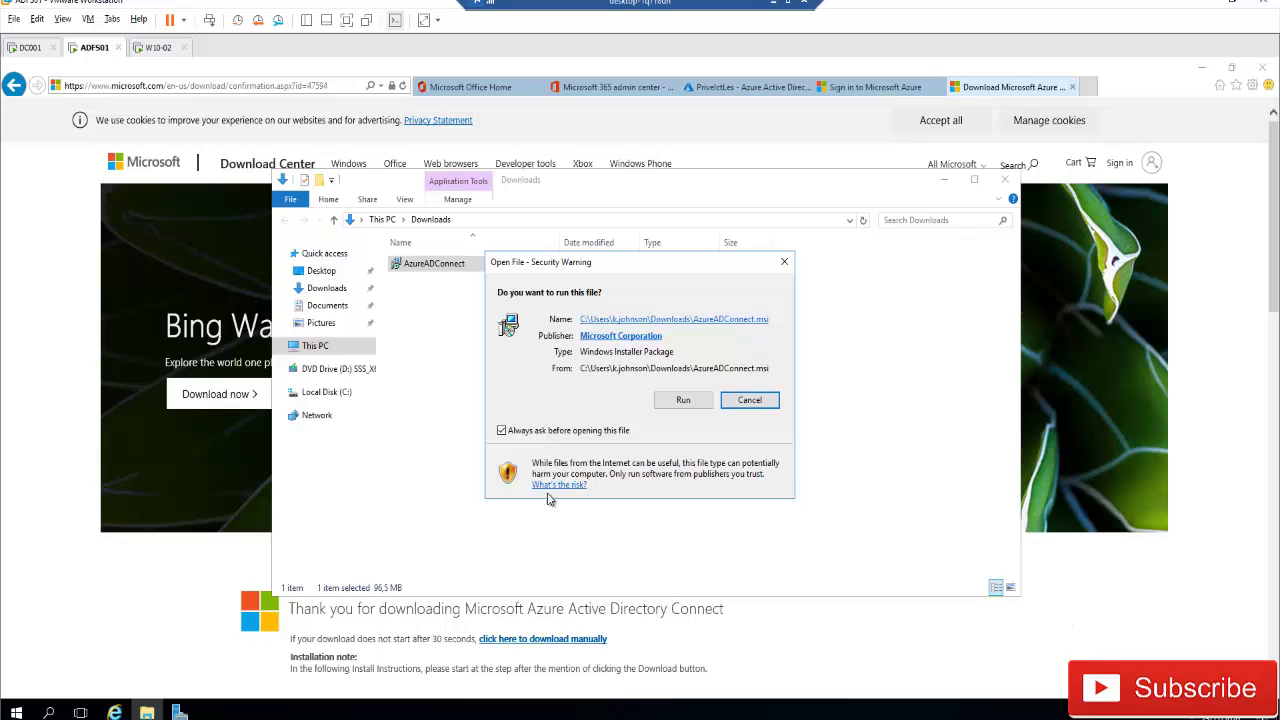
click(684, 401)
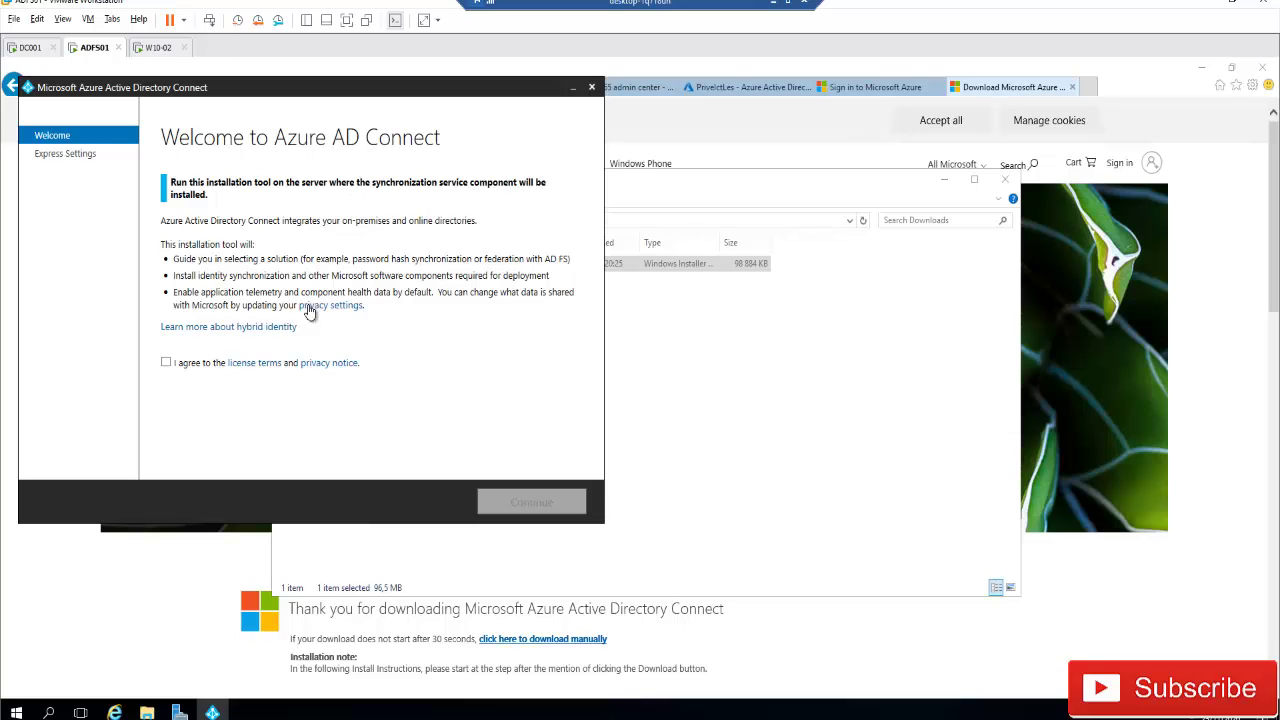
- Agree to the license terms and choose Customize instead of Express Settings
click(166, 362)
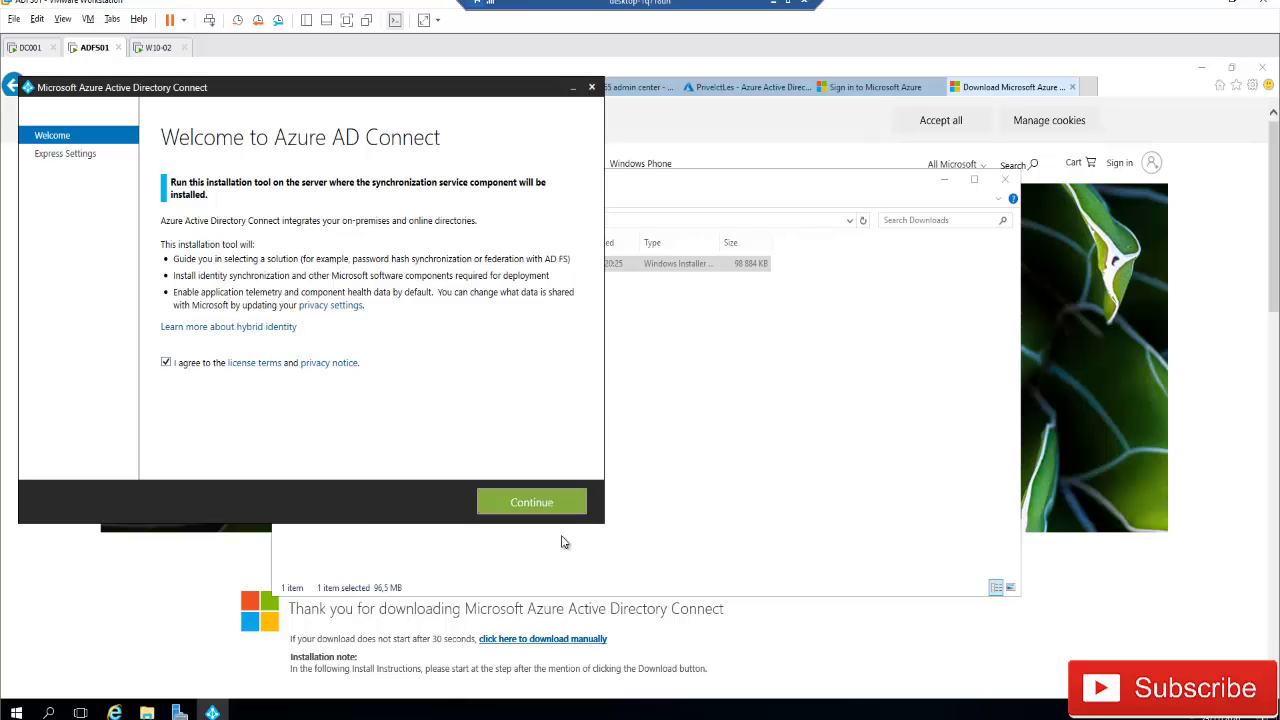
click(537, 504)
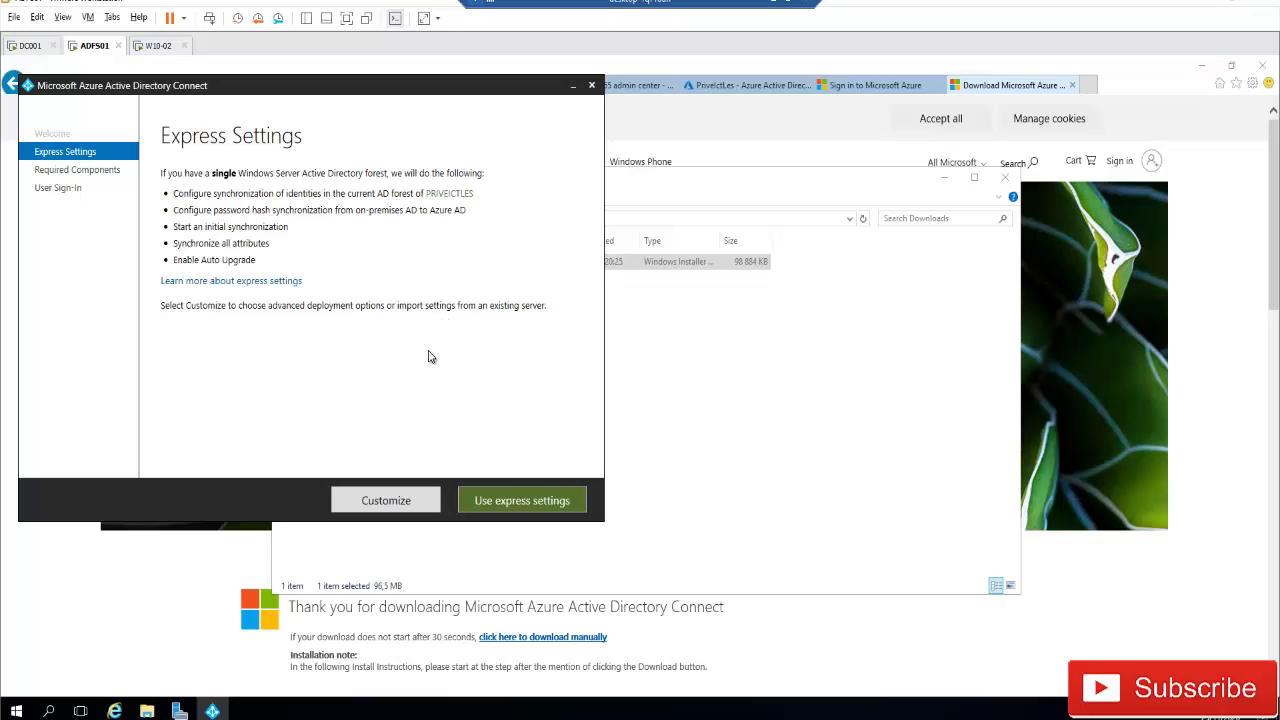
click(395, 502)
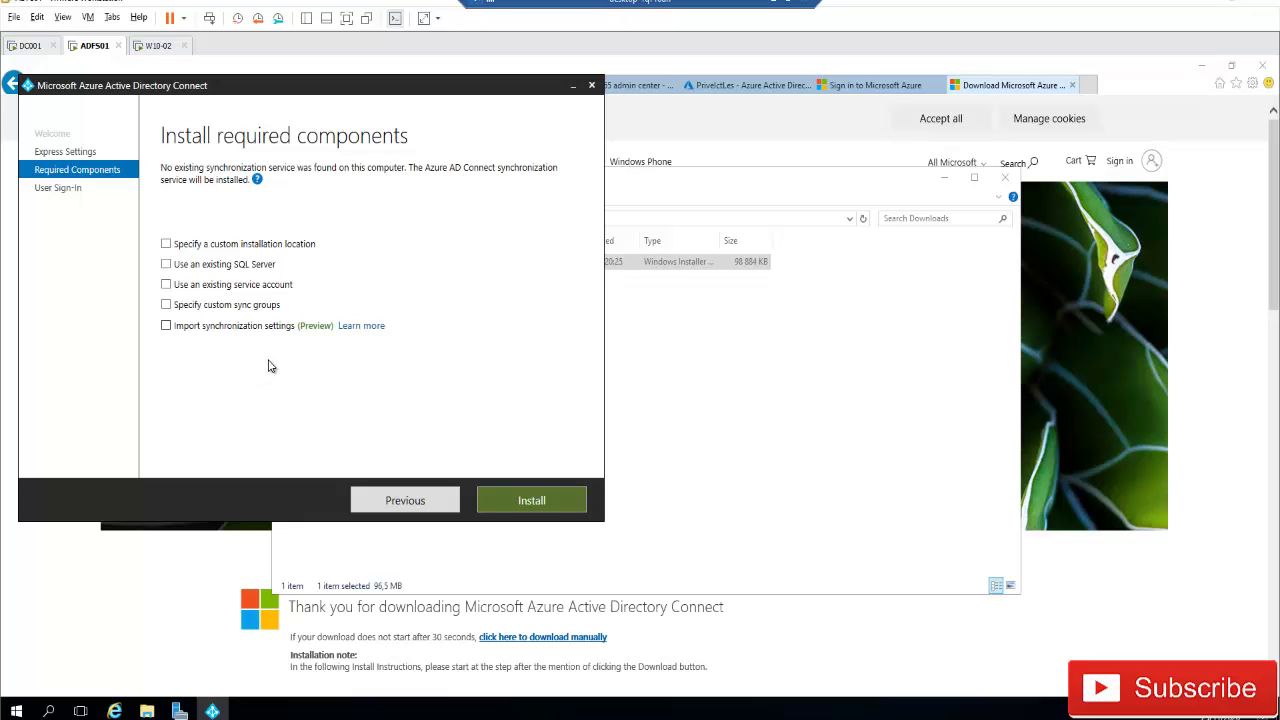
- Install the required components, then keep Password Hash Synchronization and enable single sign-on
click(520, 499)
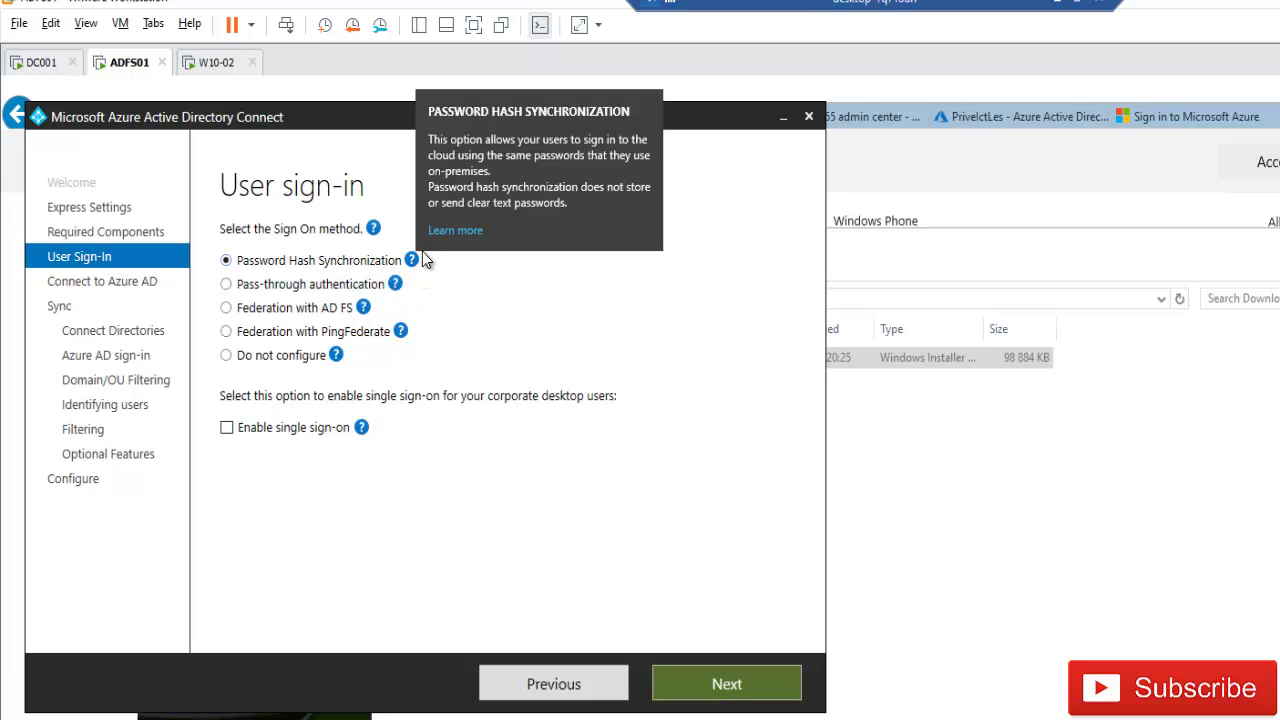
mouse_move(395, 284)
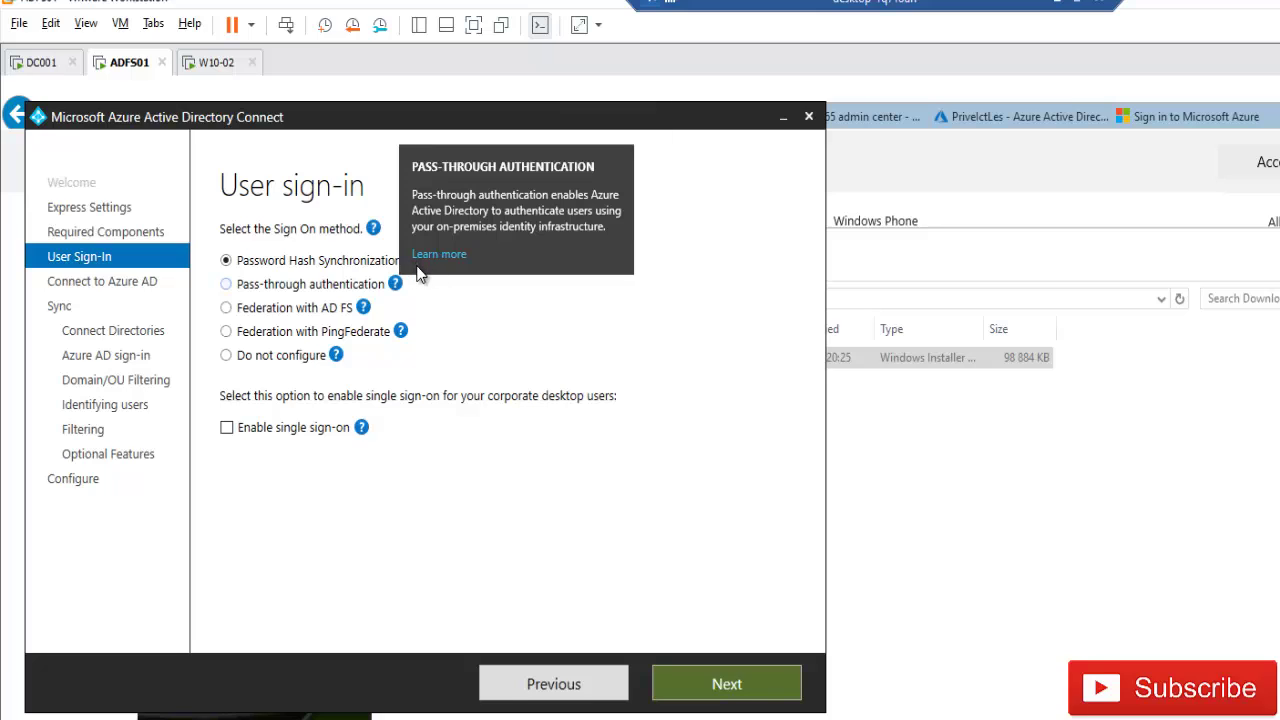
mouse_move(379, 230)
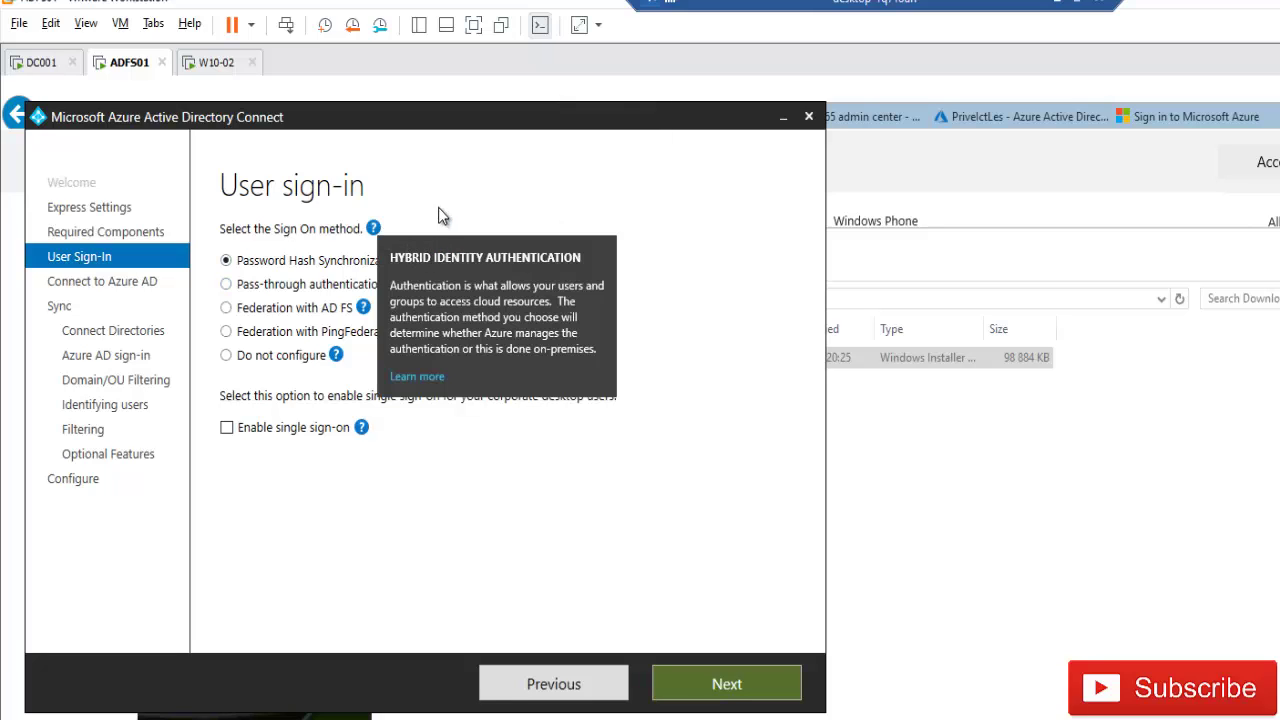
mouse_move(411, 258)
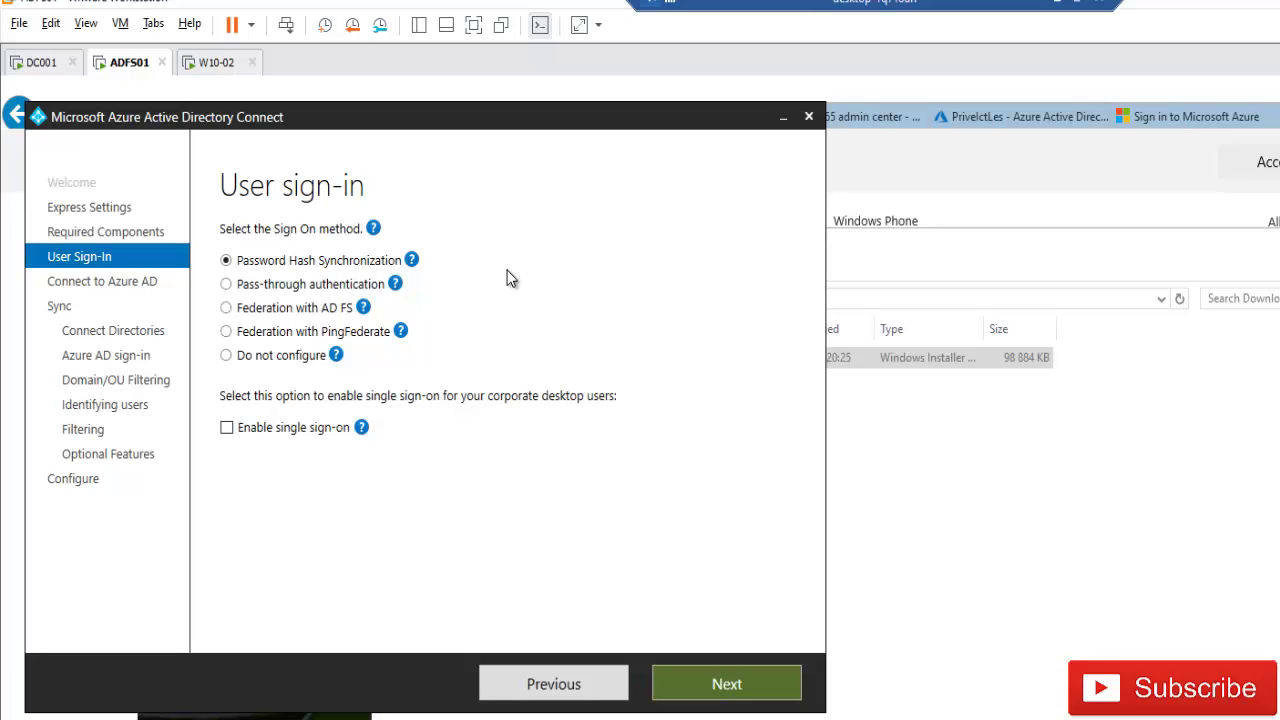
click(229, 430)
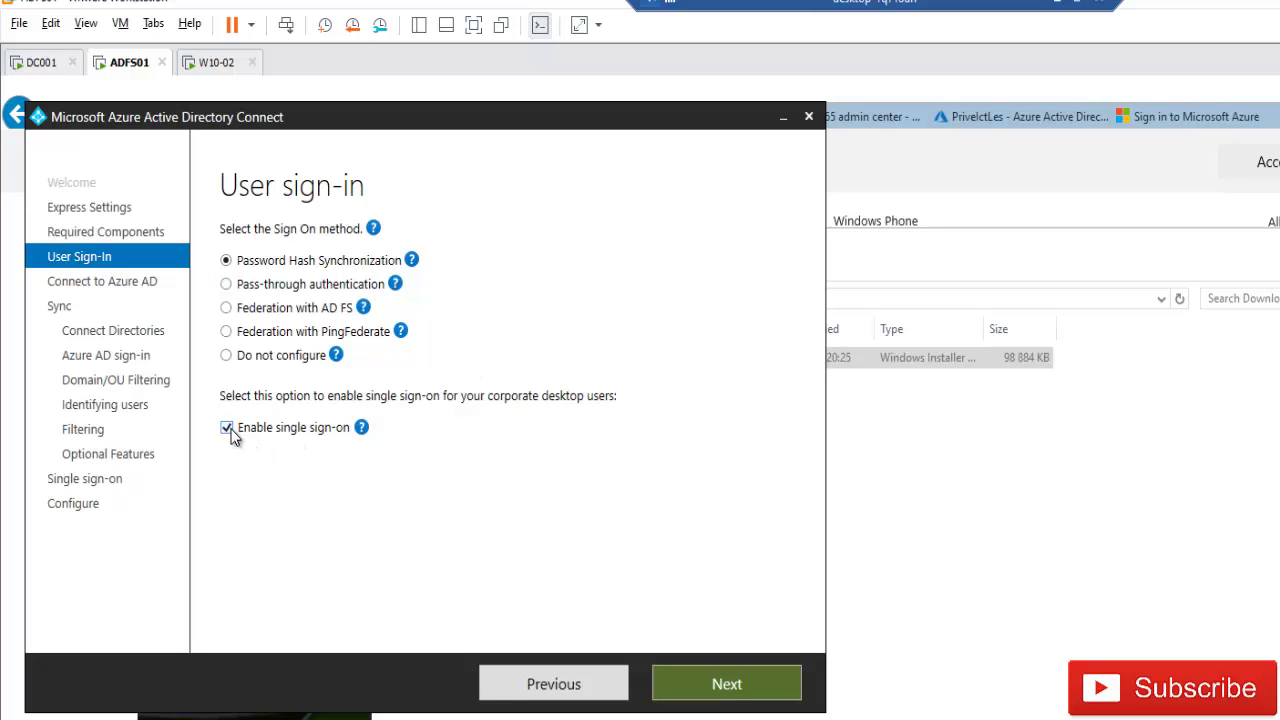
mouse_move(363, 432)
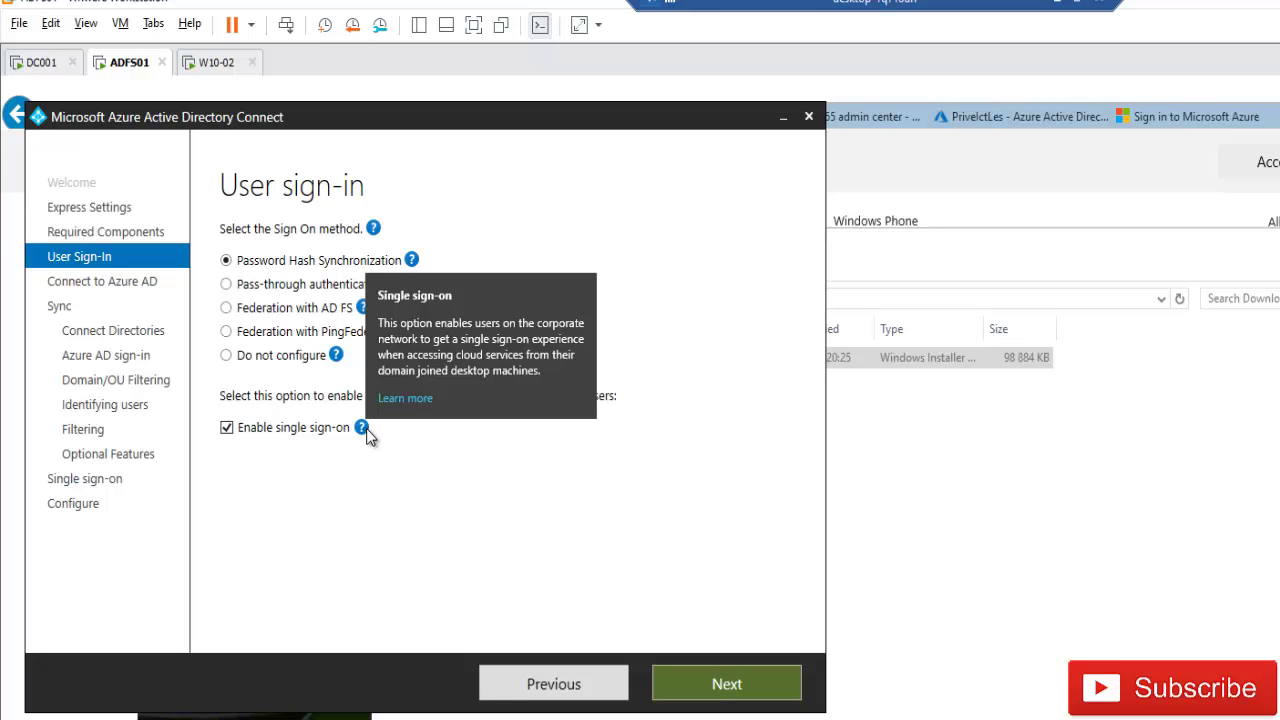
click(724, 684)
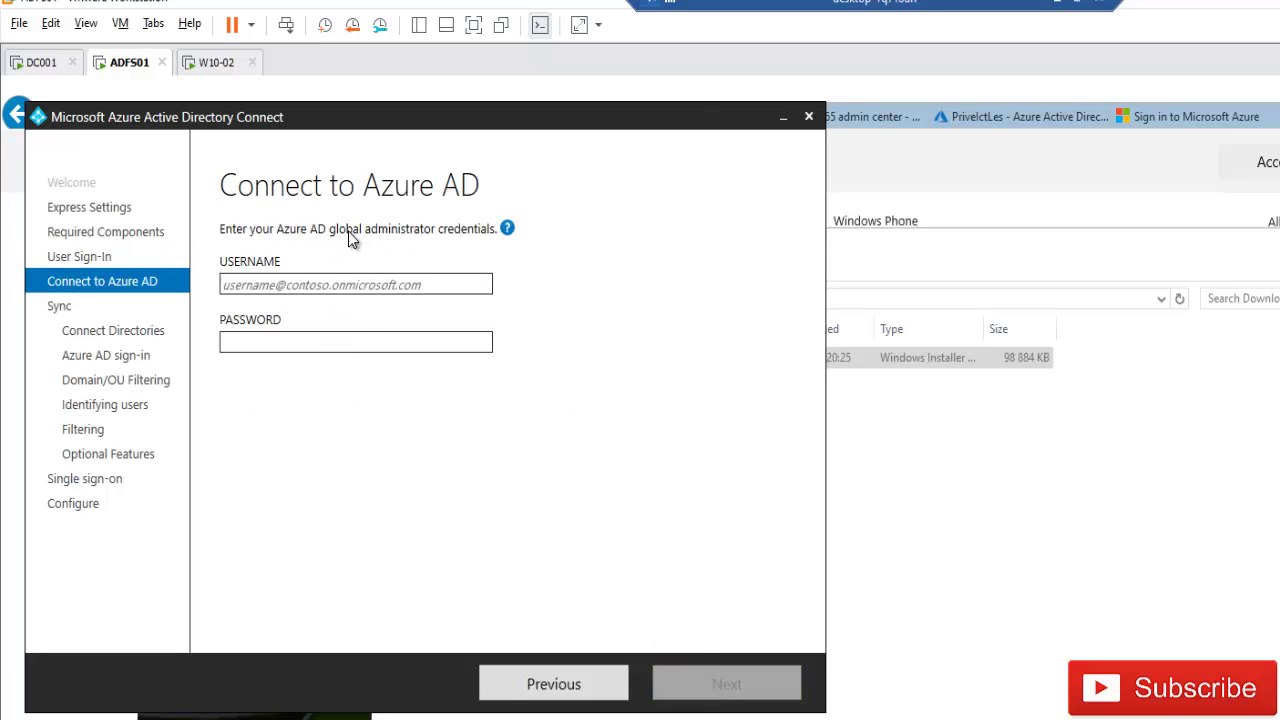
- Connect to Azure AD using the global administrator's username and password
click(393, 282)
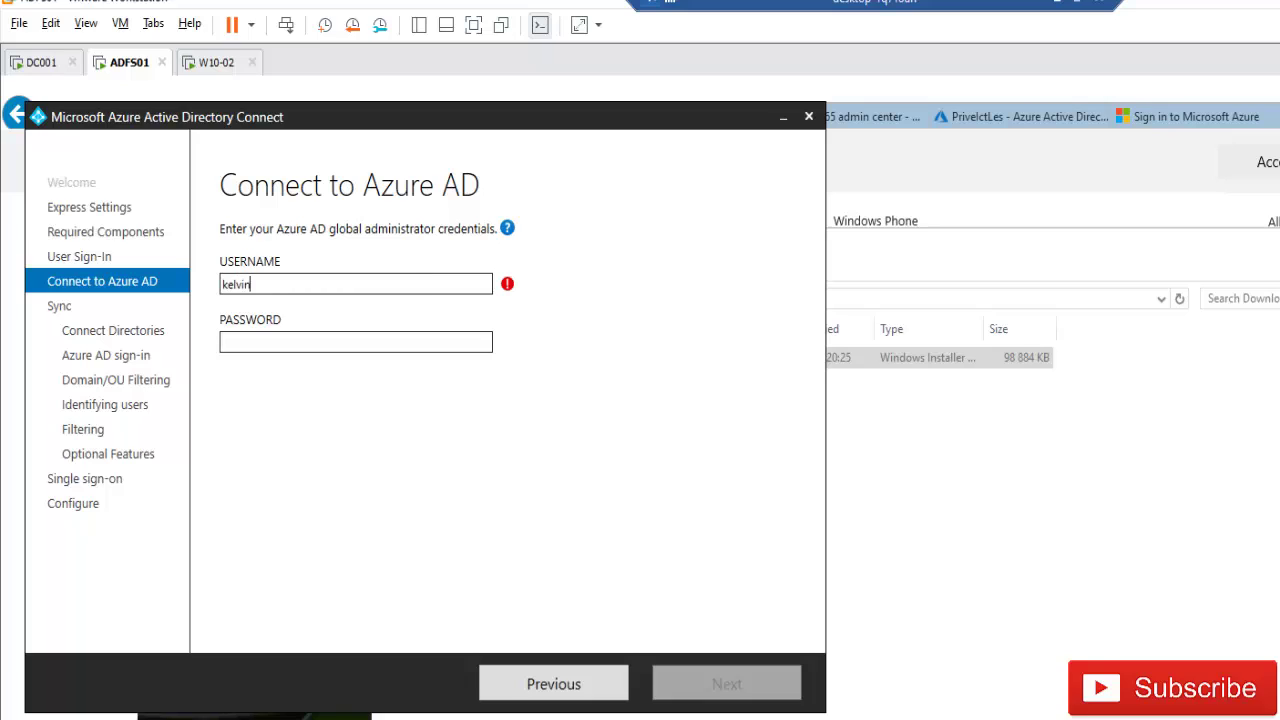
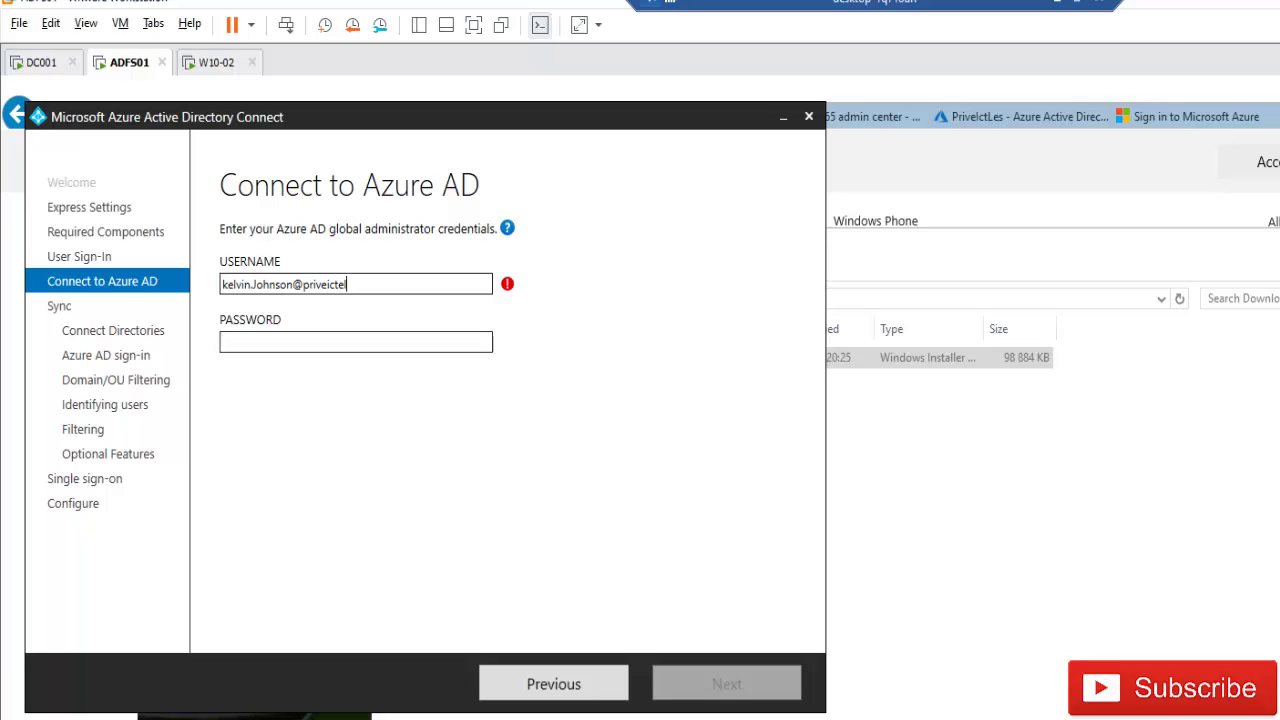
click(286, 341)
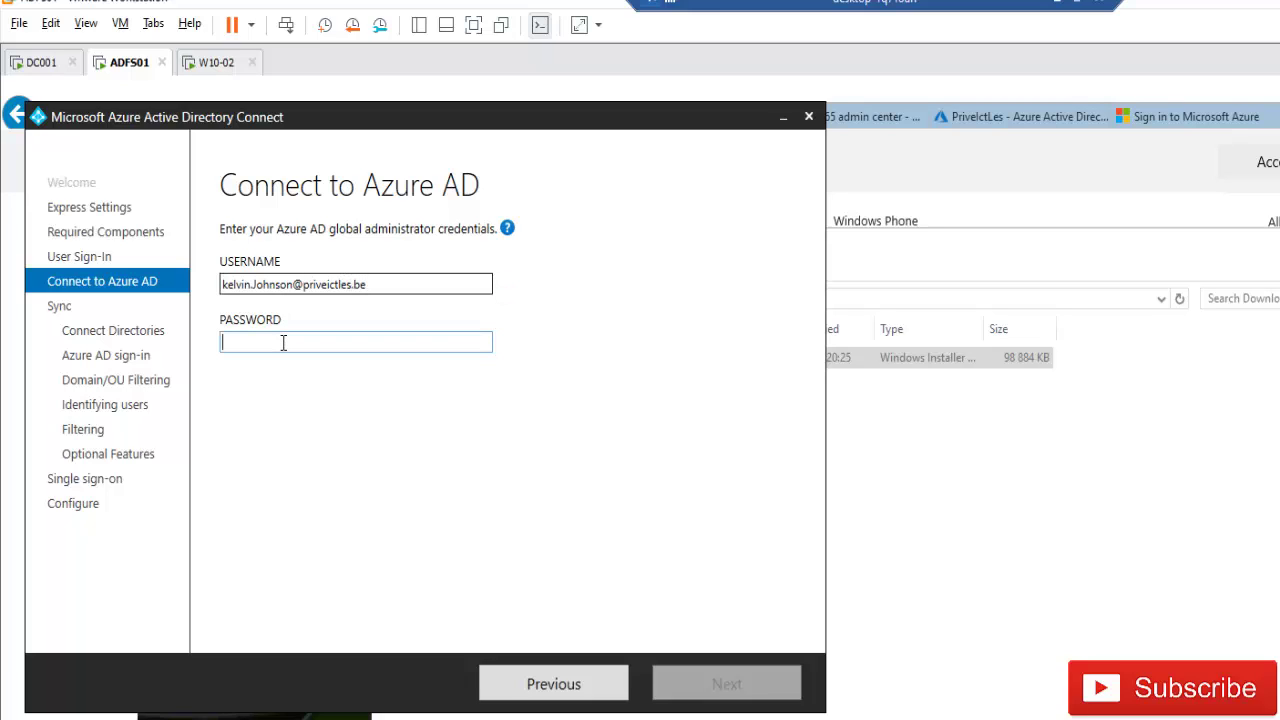
text(•••••••)
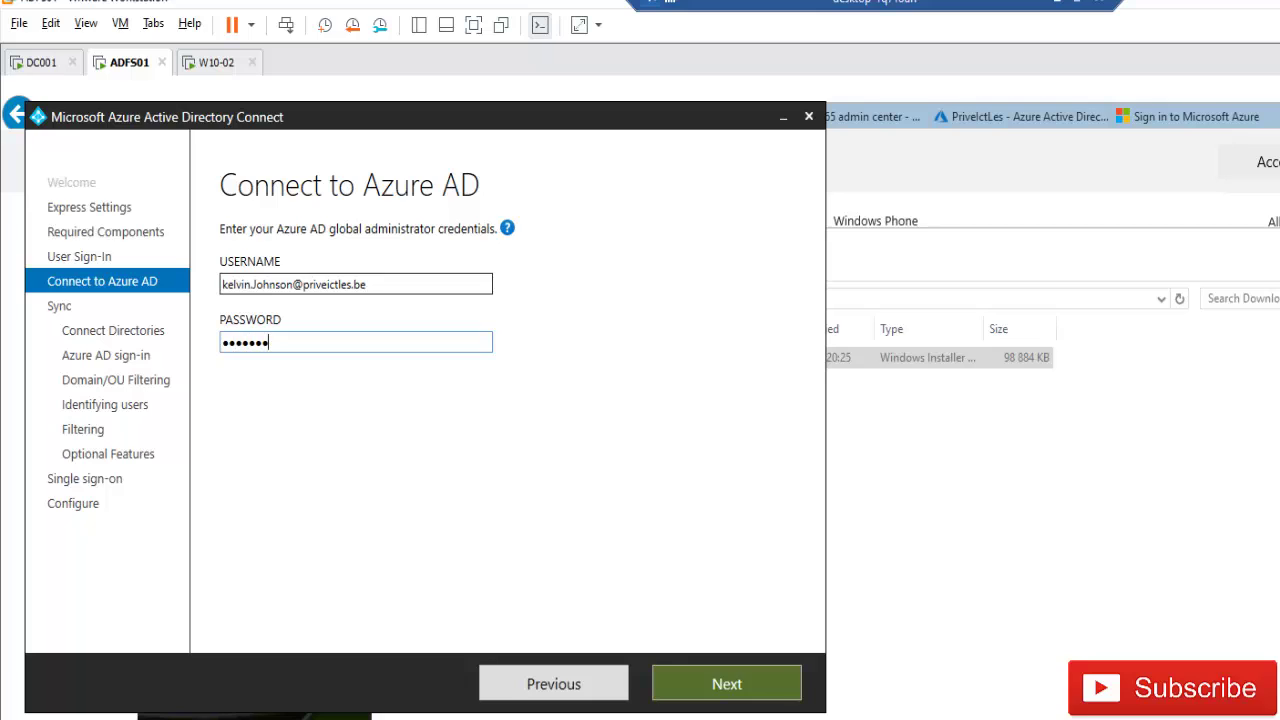
text(••)
click(705, 683)
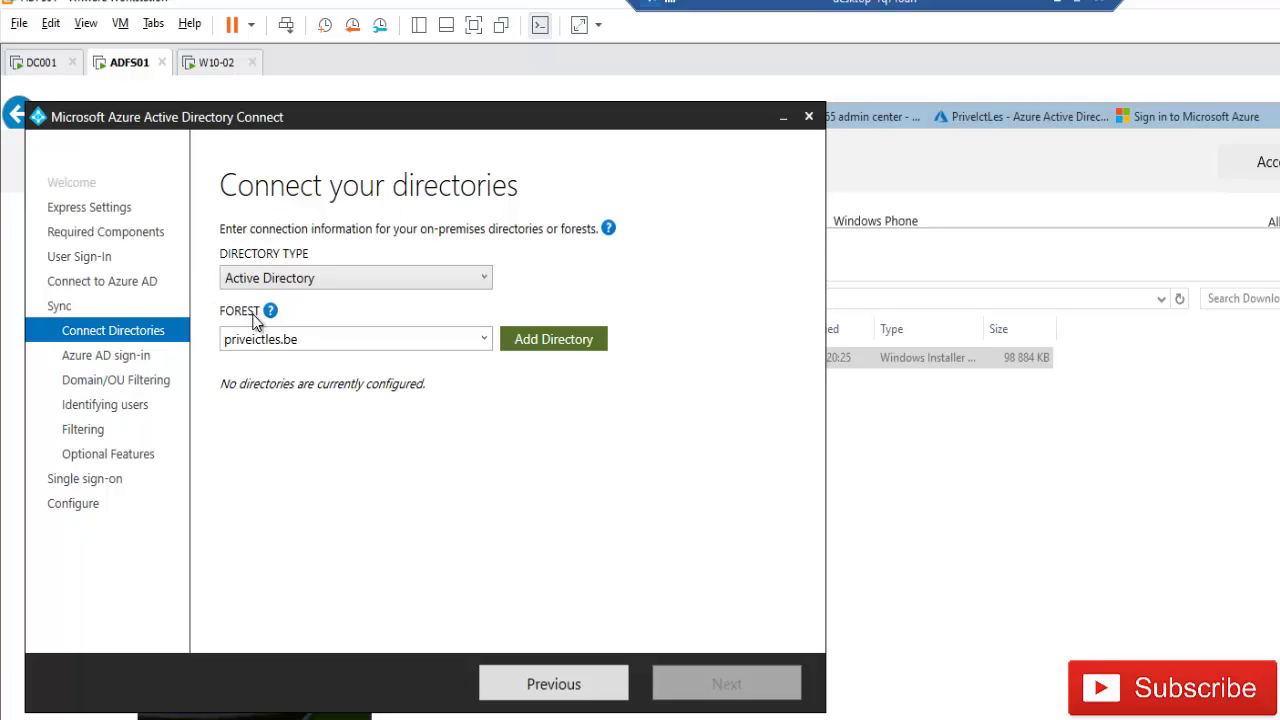
- Add the priveictles.be forest with a new AD account, entering the enterprise admin's username and password
click(553, 341)
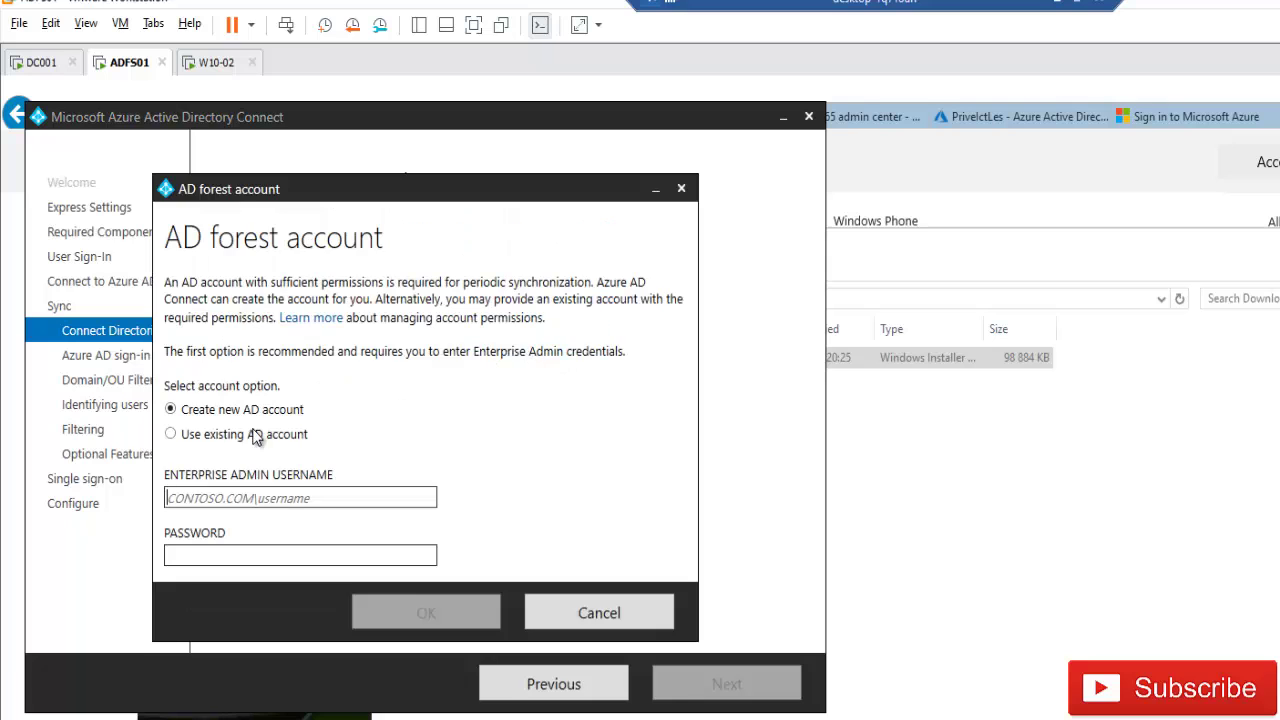
drag(314, 200, 437, 188)
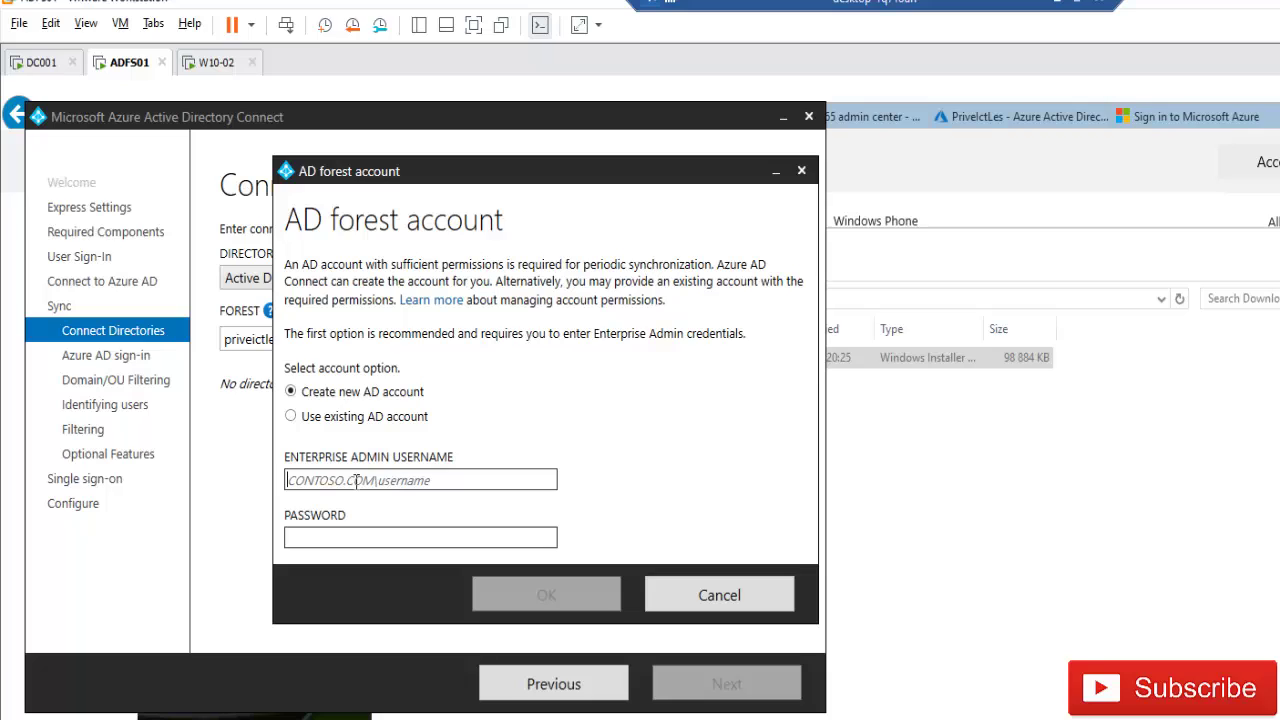
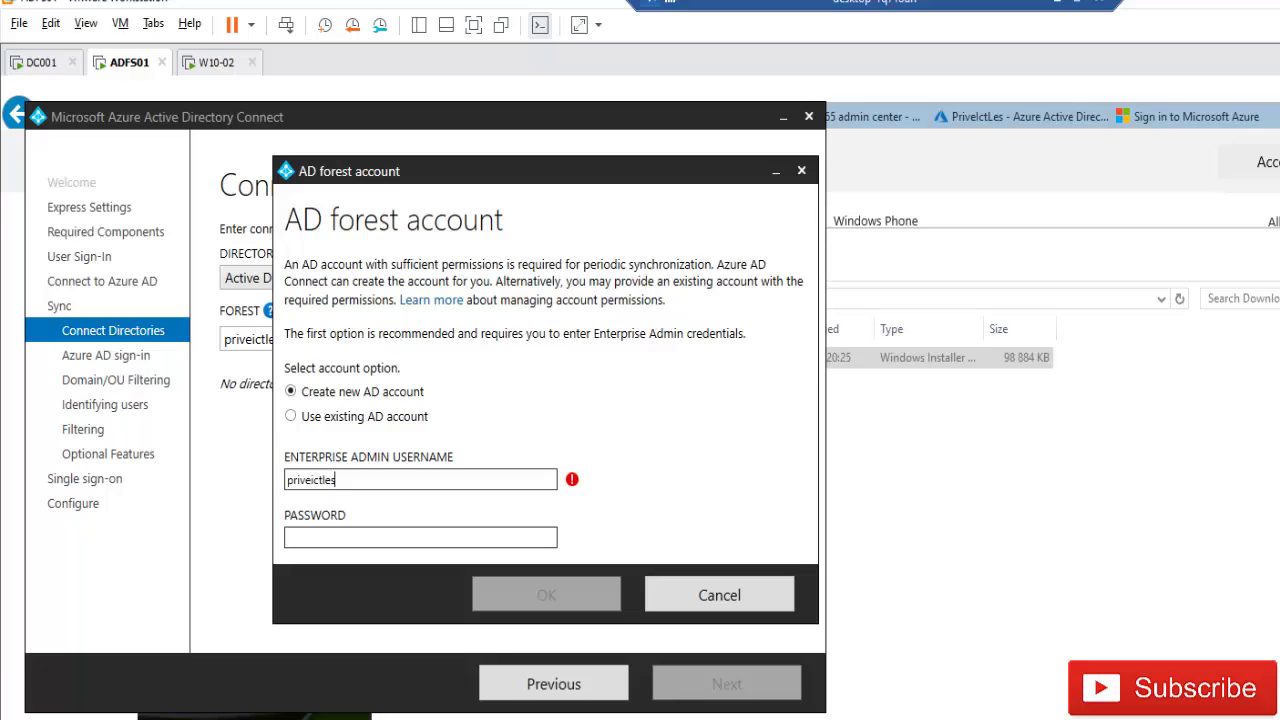
click(334, 538)
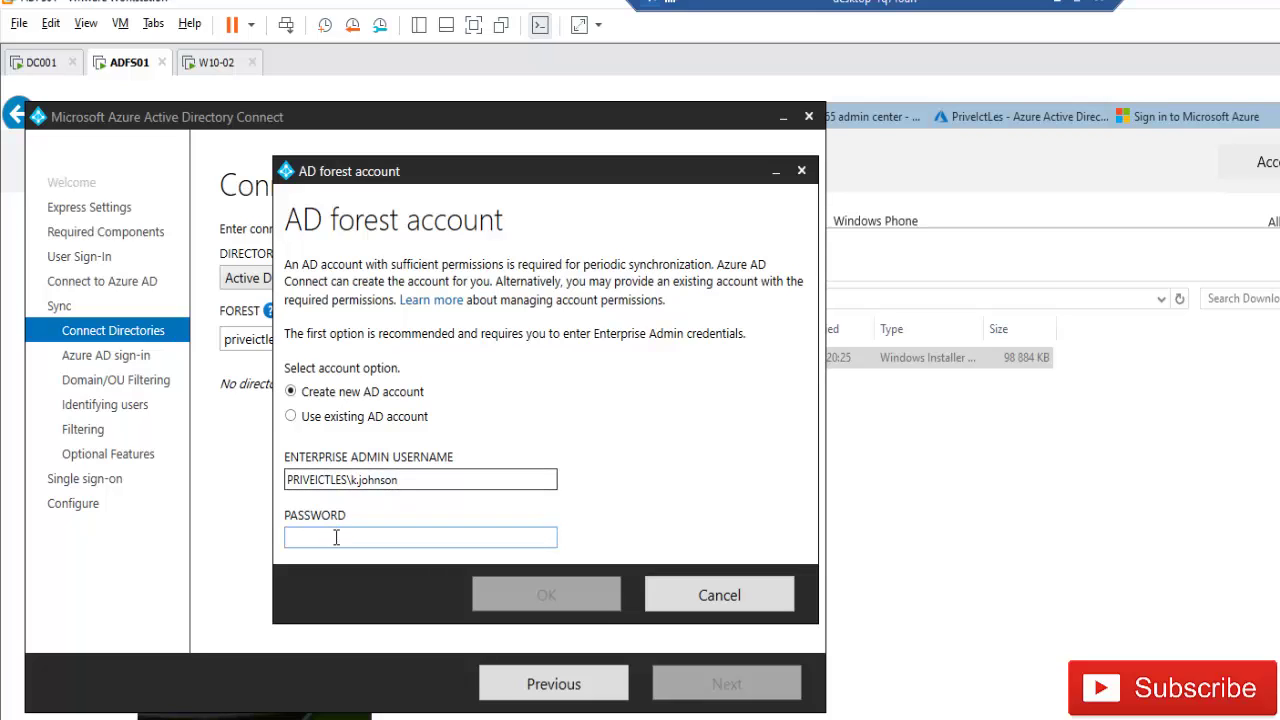
text(•••••••)
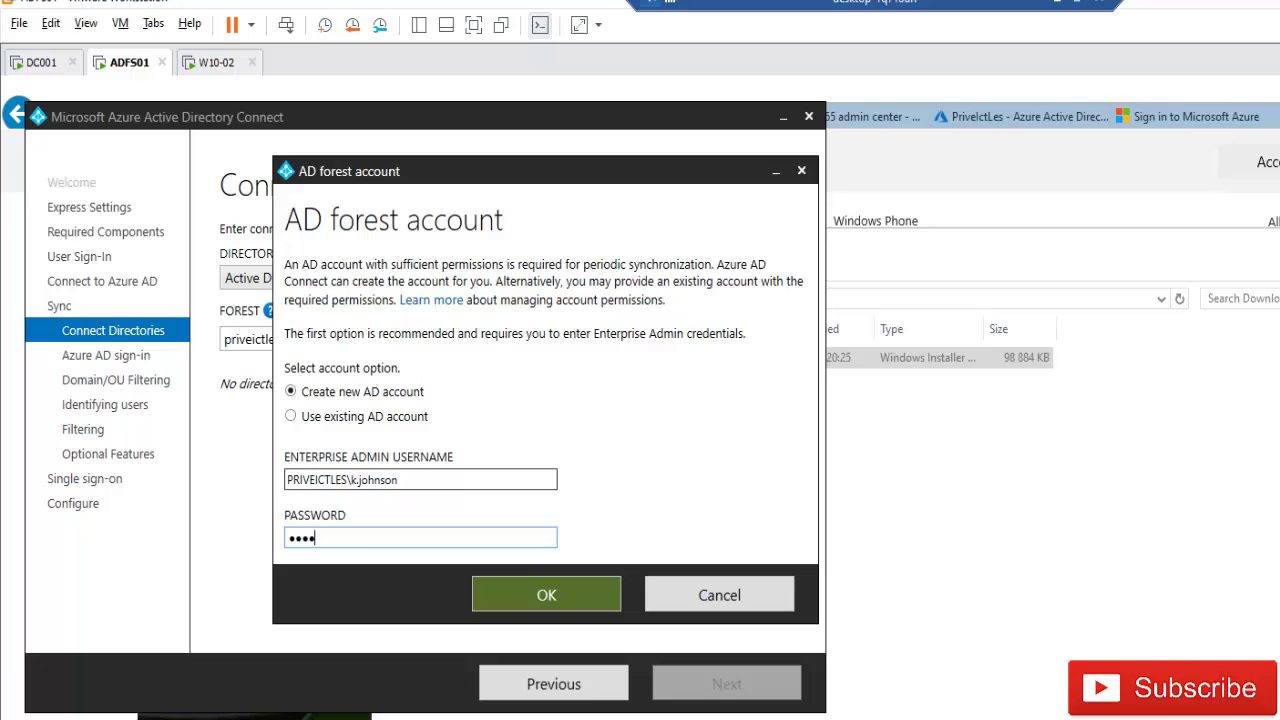
text(••)
click(546, 595)
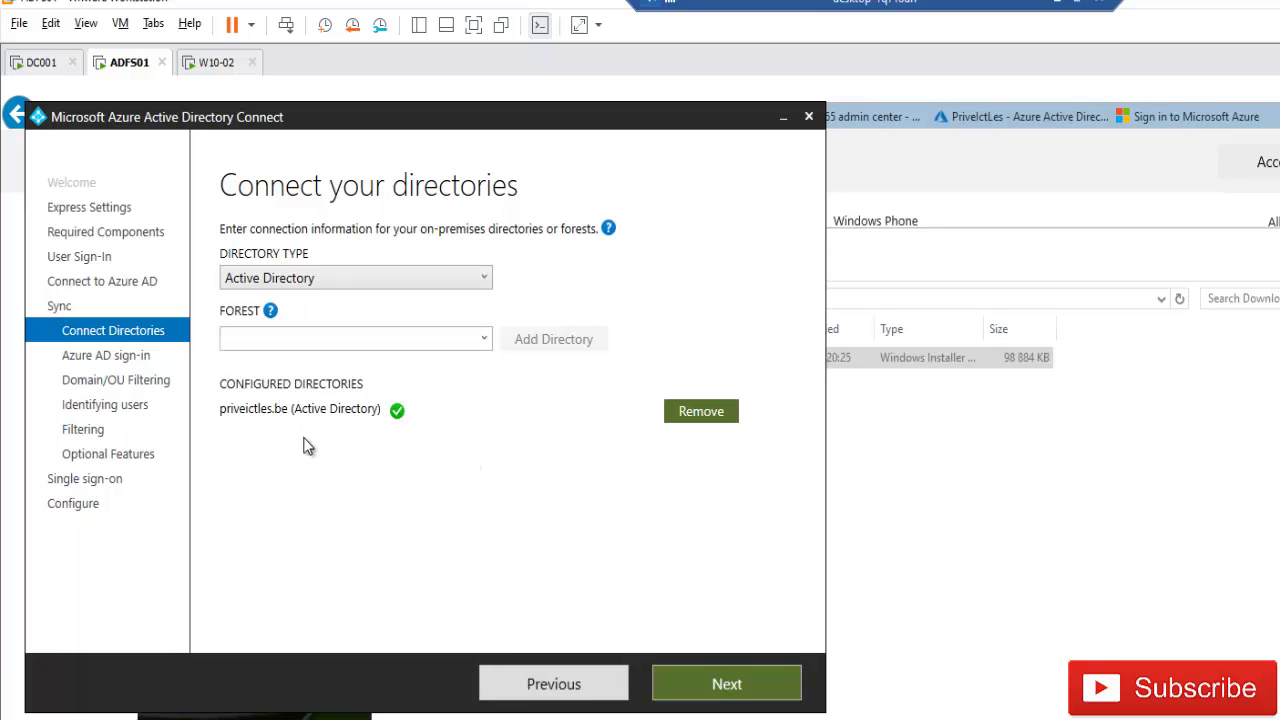
- Allow continuing without matching all UPN suffixes to verified domains and proceed to filtering
click(709, 688)
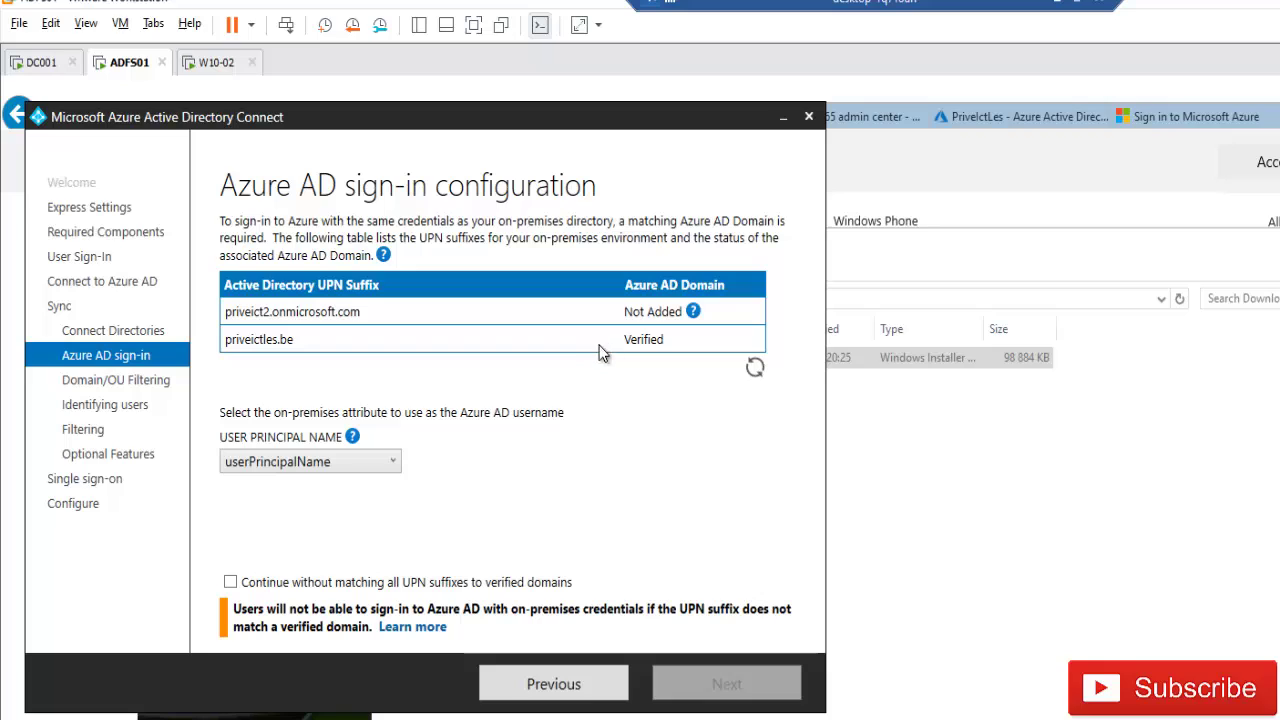
click(230, 582)
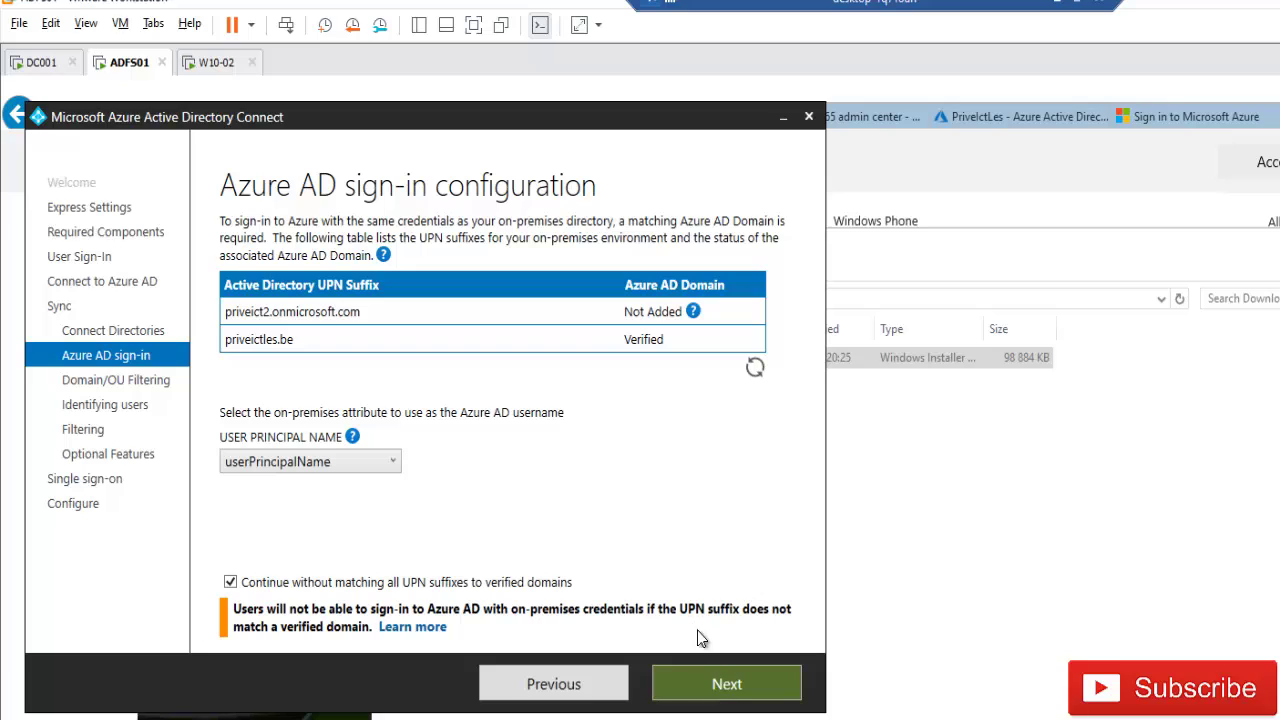
click(718, 686)
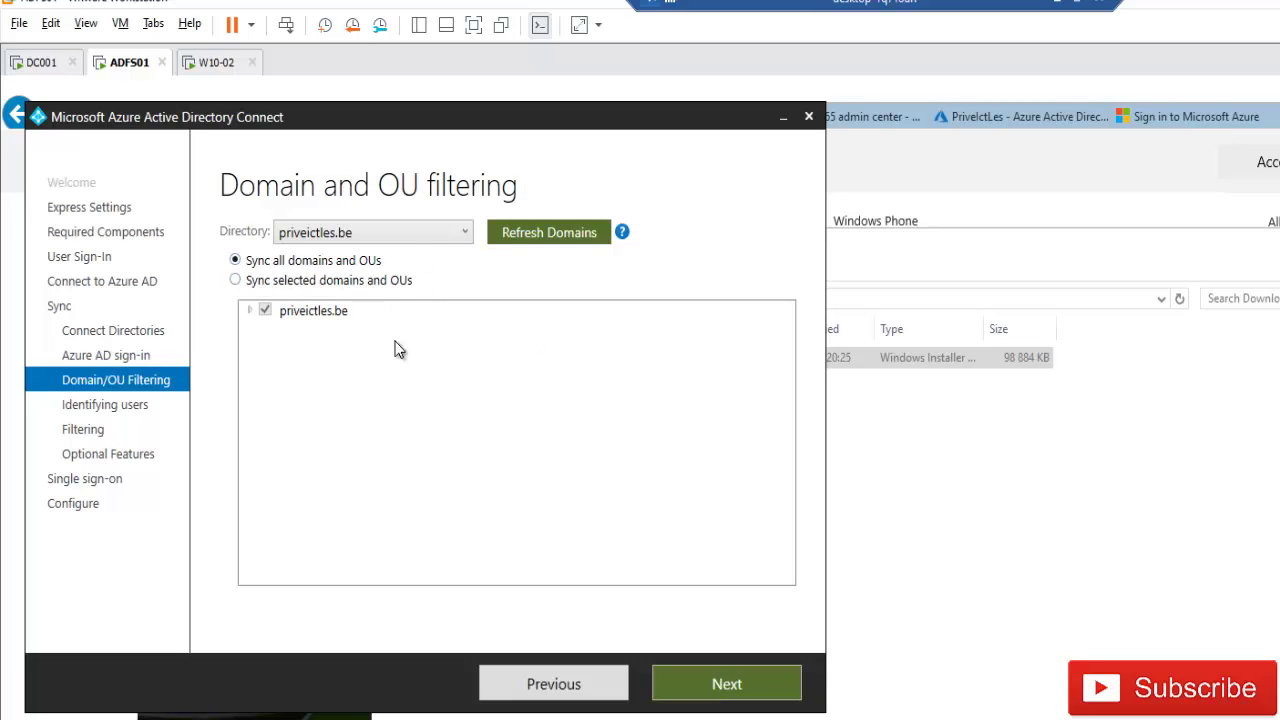
- Keep all domains and OUs, default user identification, and synchronization of all users and devices
click(727, 686)
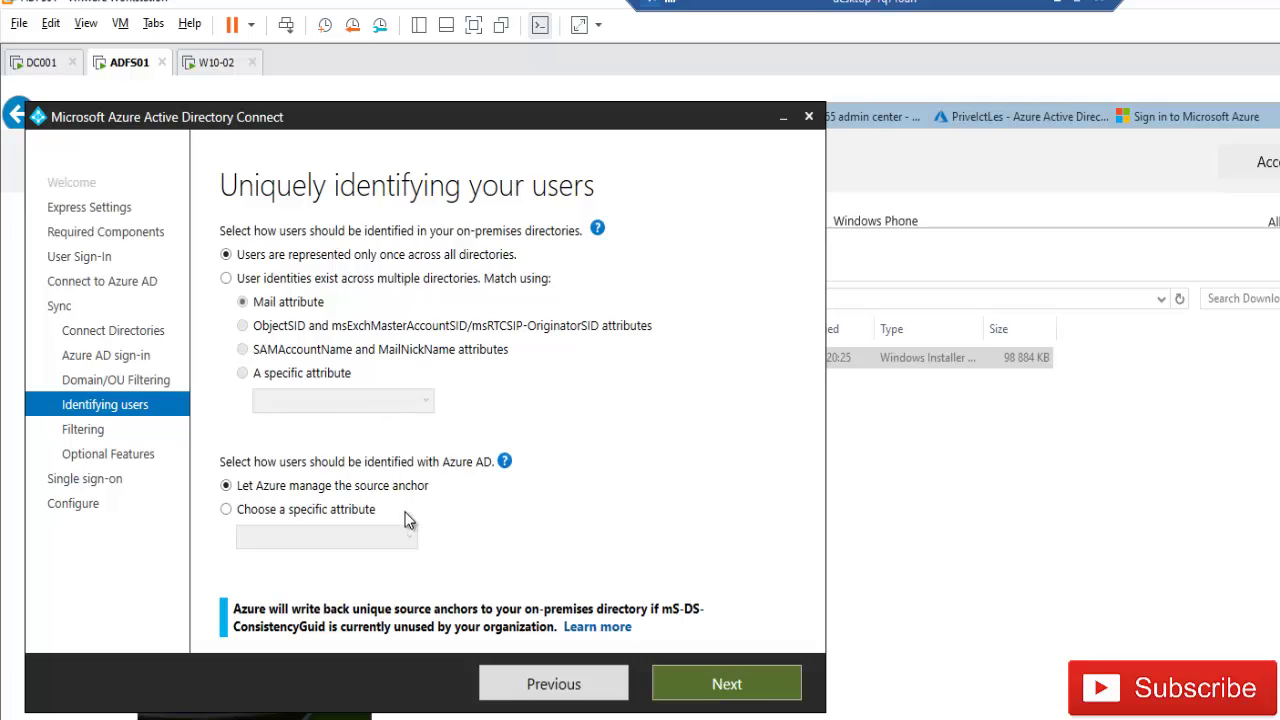
click(706, 680)
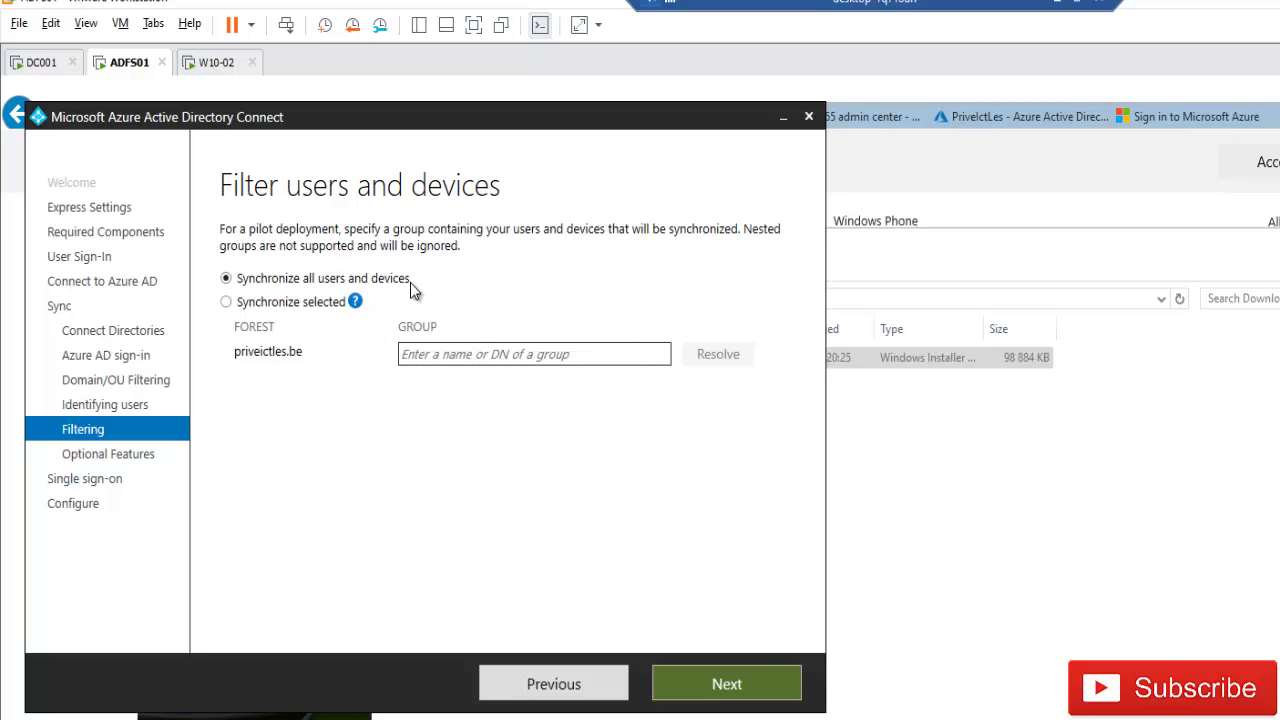
click(228, 303)
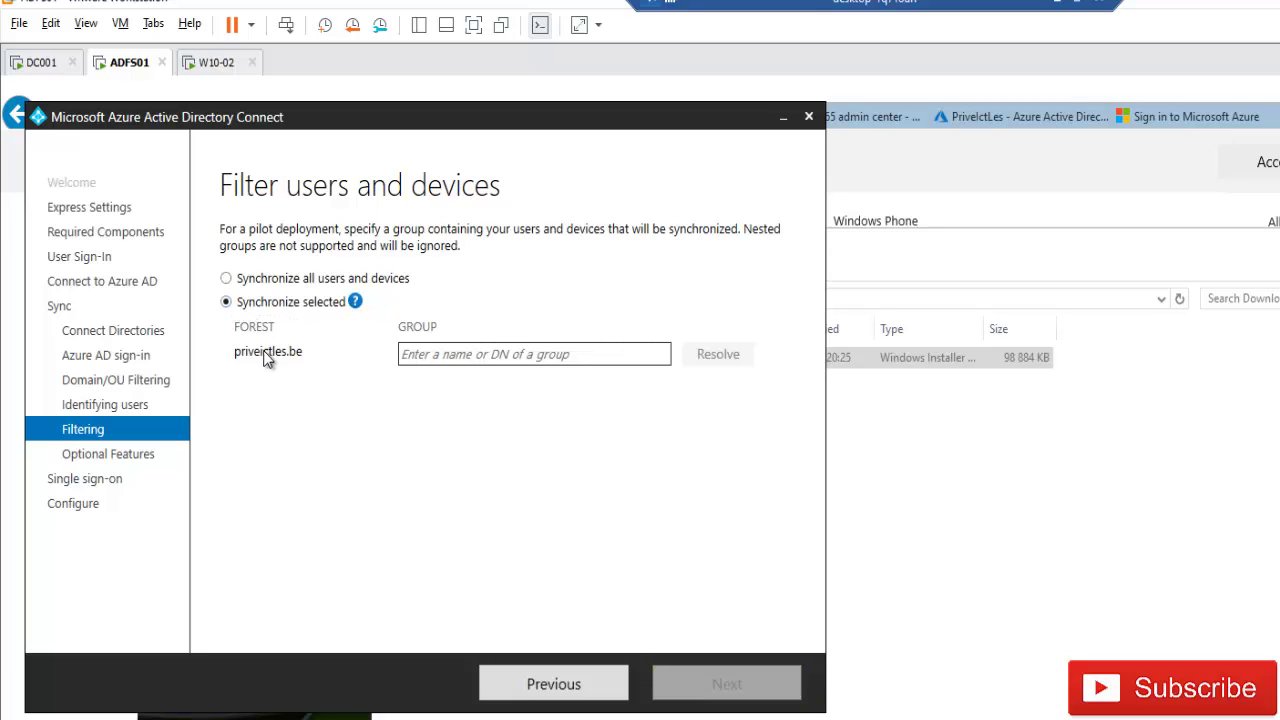
click(256, 278)
click(353, 300)
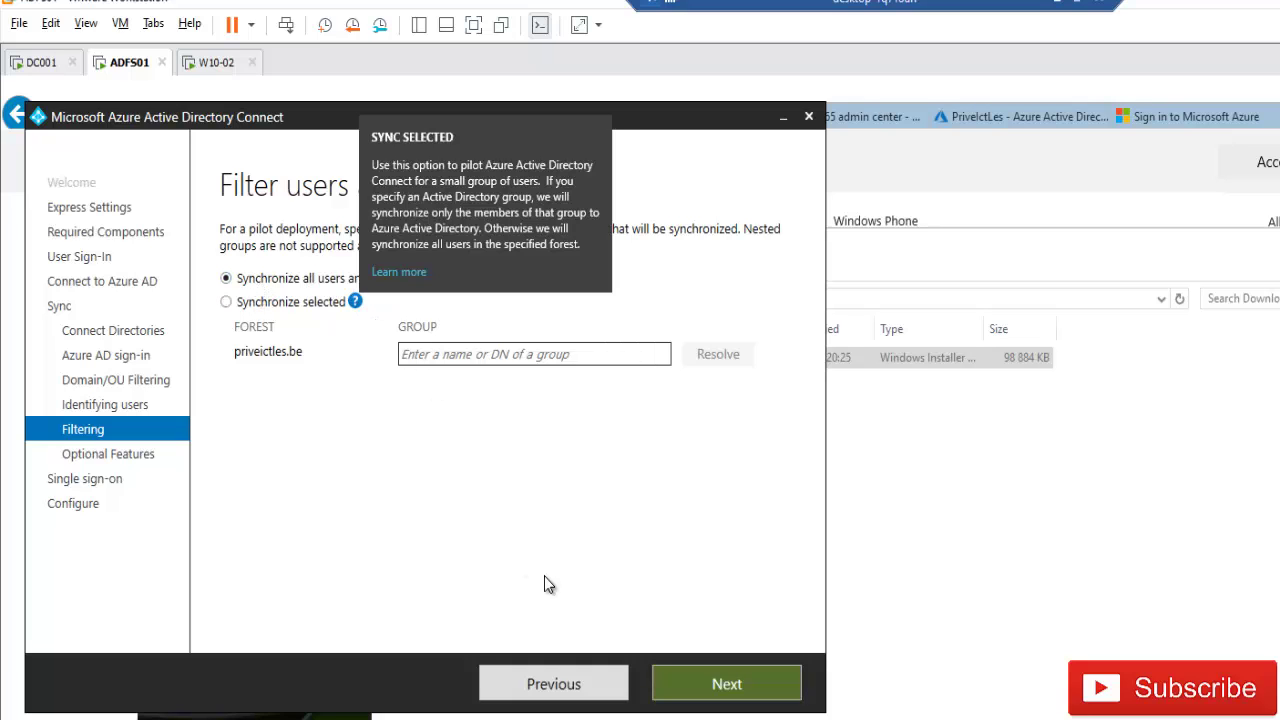
click(724, 683)
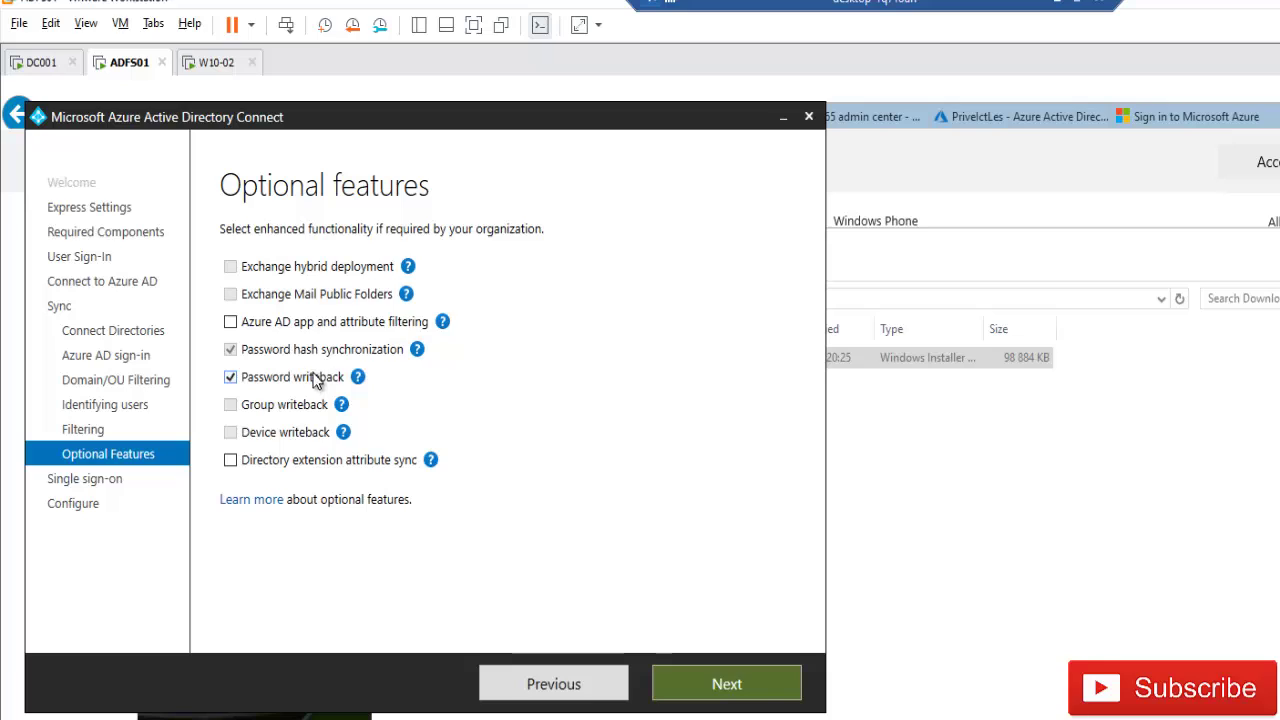
- Confirm password hash sync and password writeback on Optional features and move to single sign-on
mouse_move(348, 402)
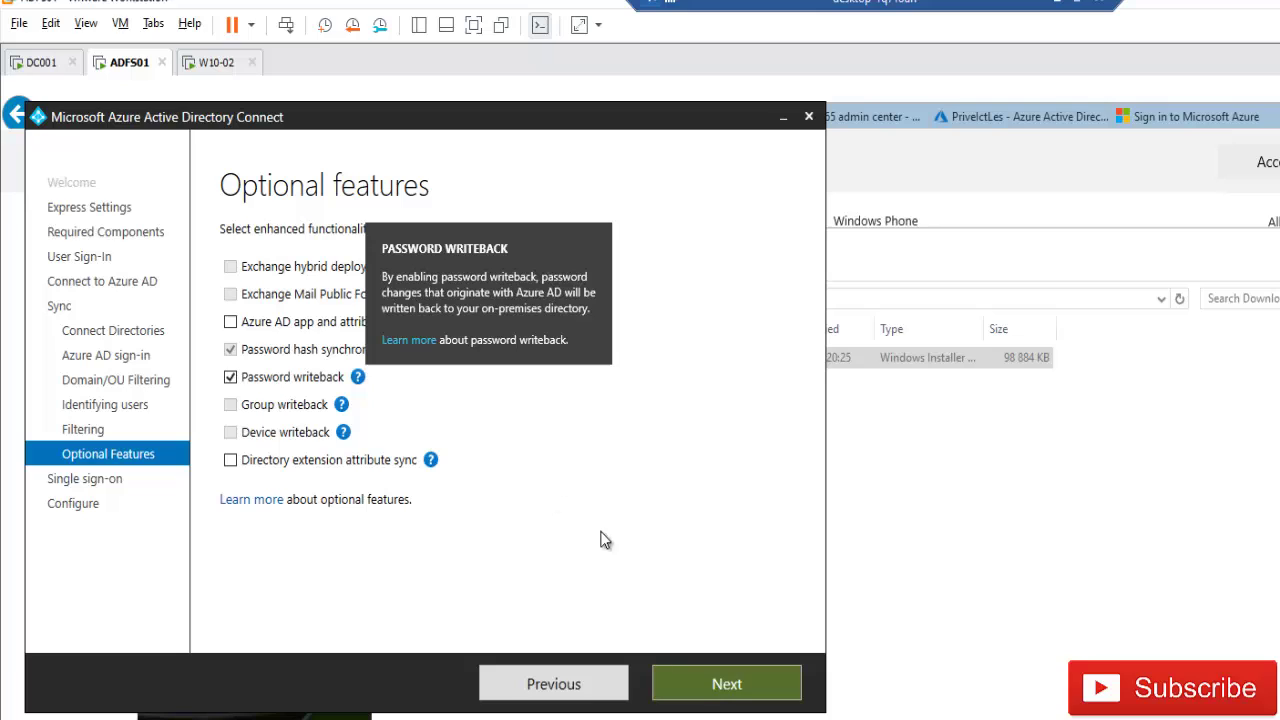
click(174, 441)
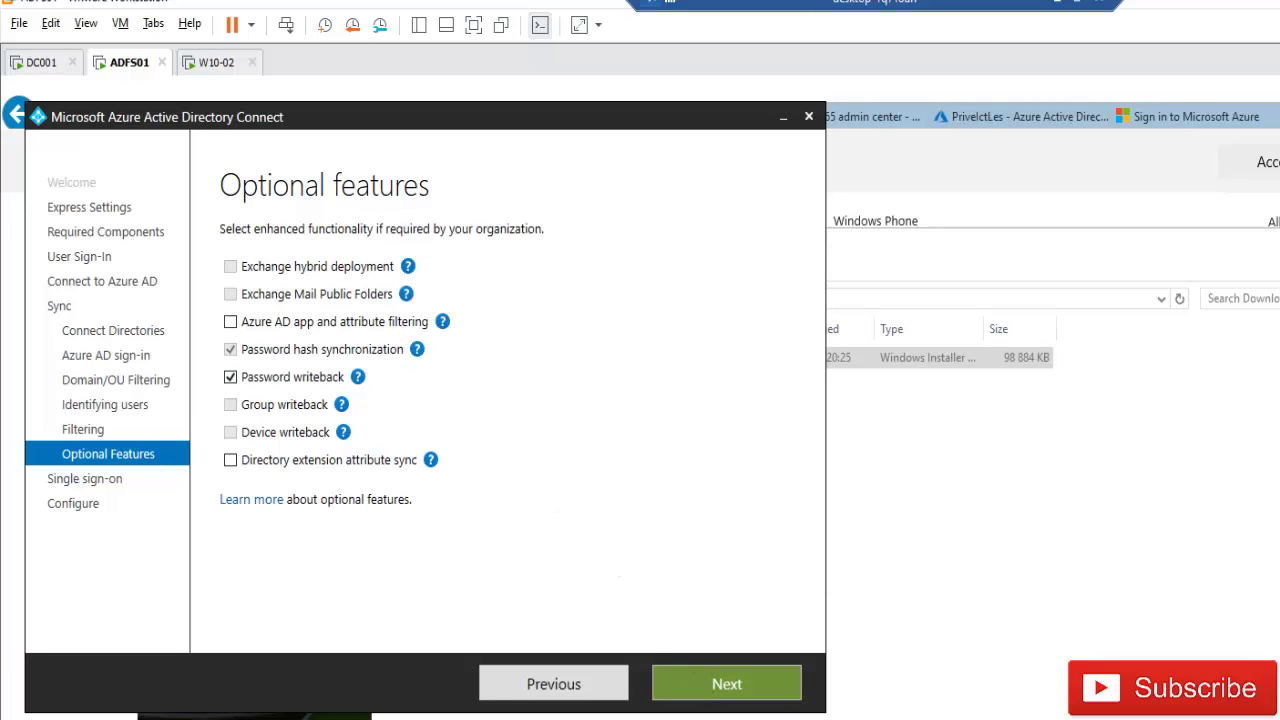
click(727, 684)
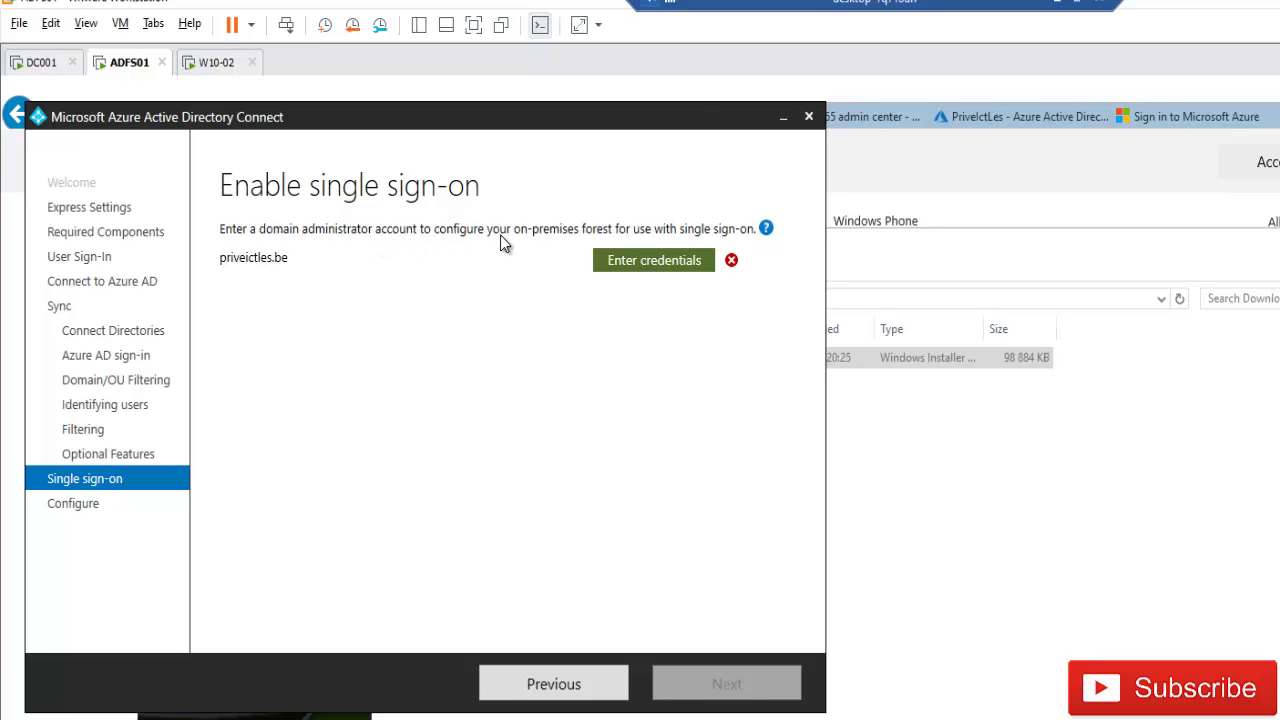
- Enter the domain admin username and password for the priveictles.be forest, then go to Ready to configure
click(646, 262)
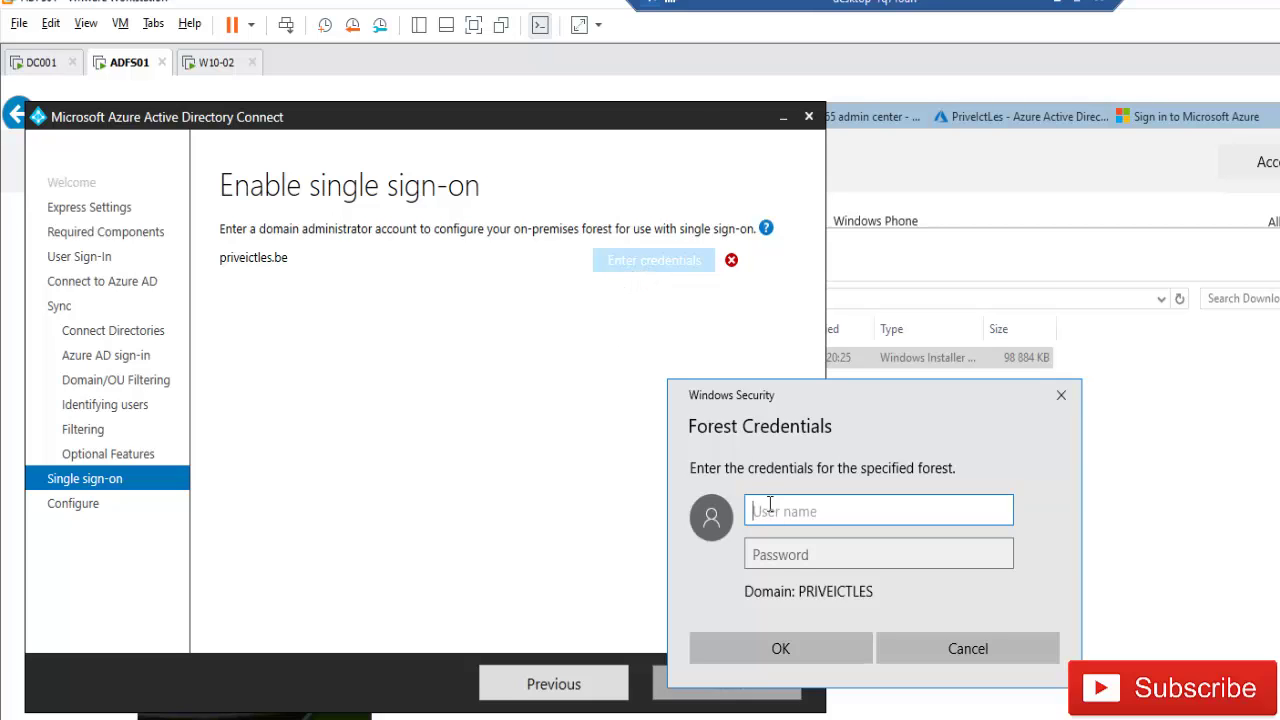
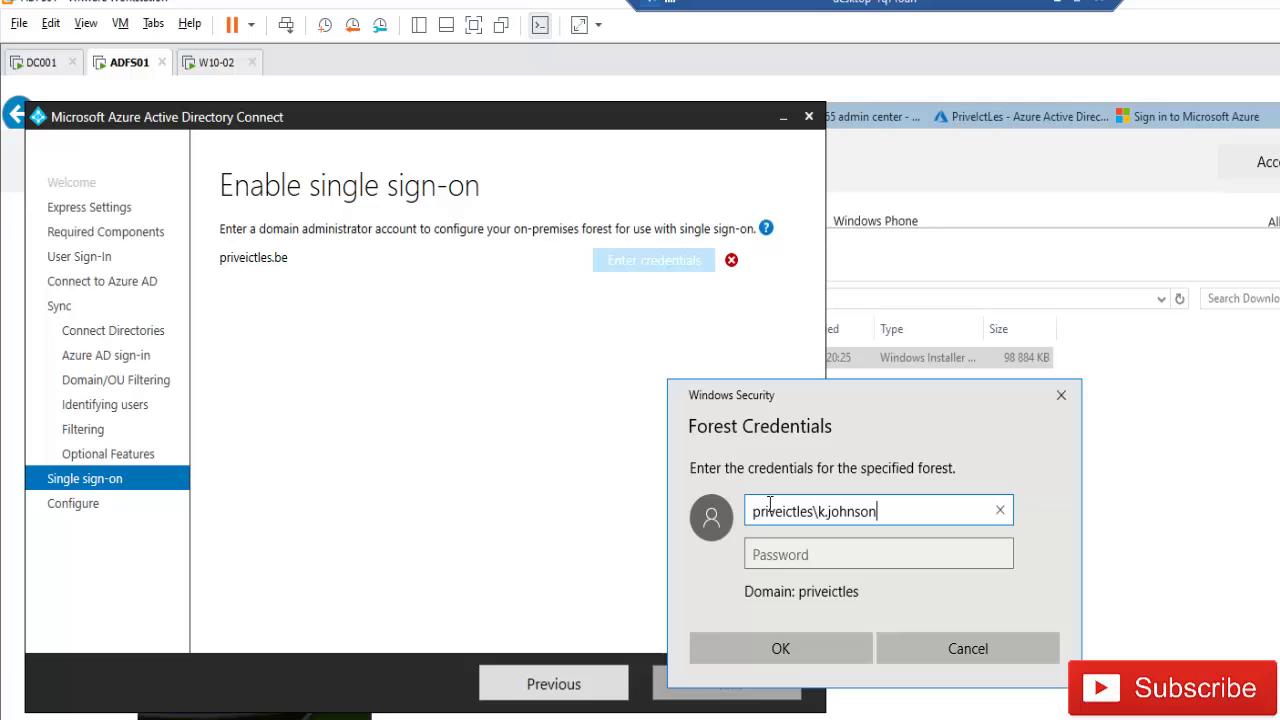
key(Tab)
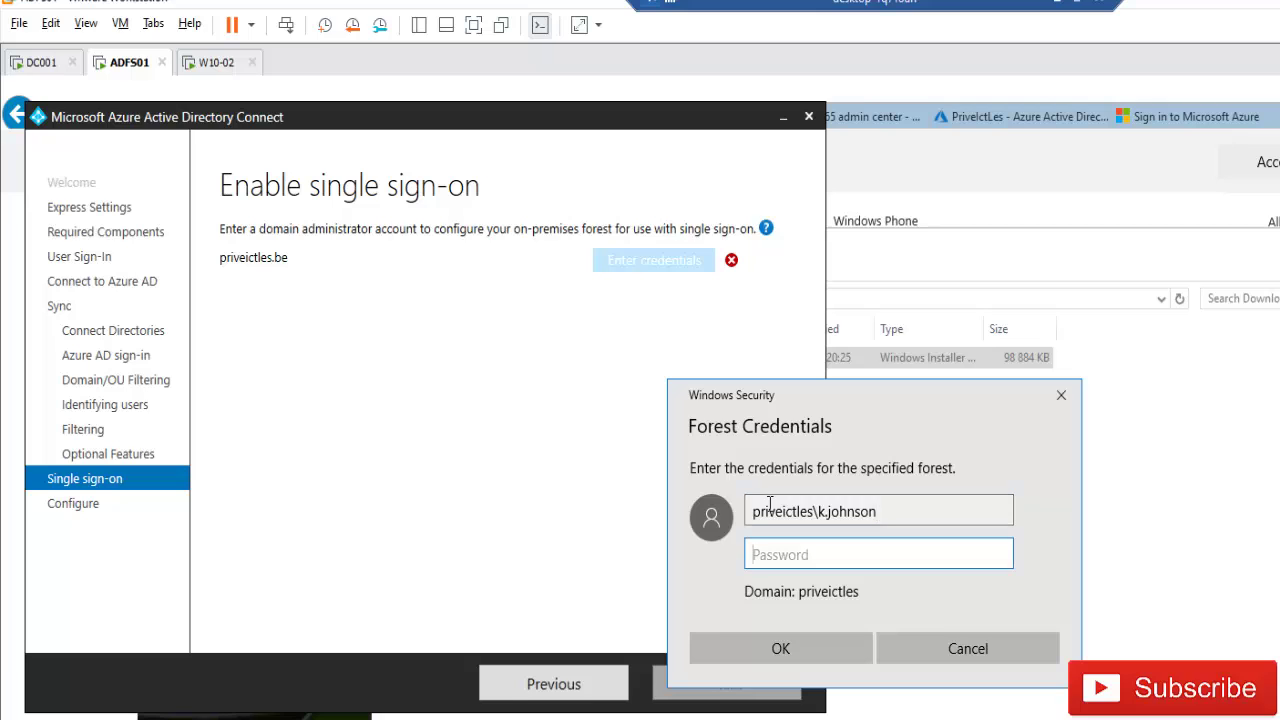
text(•••••••••)
click(777, 651)
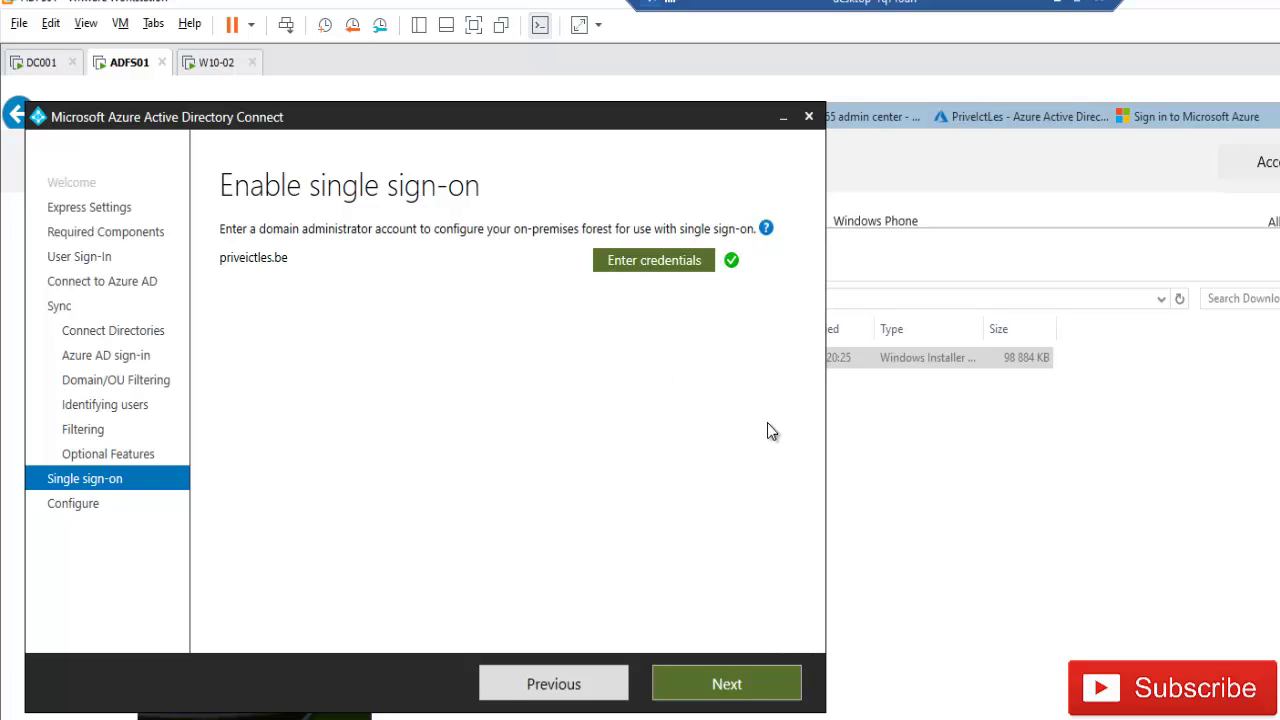
click(724, 686)
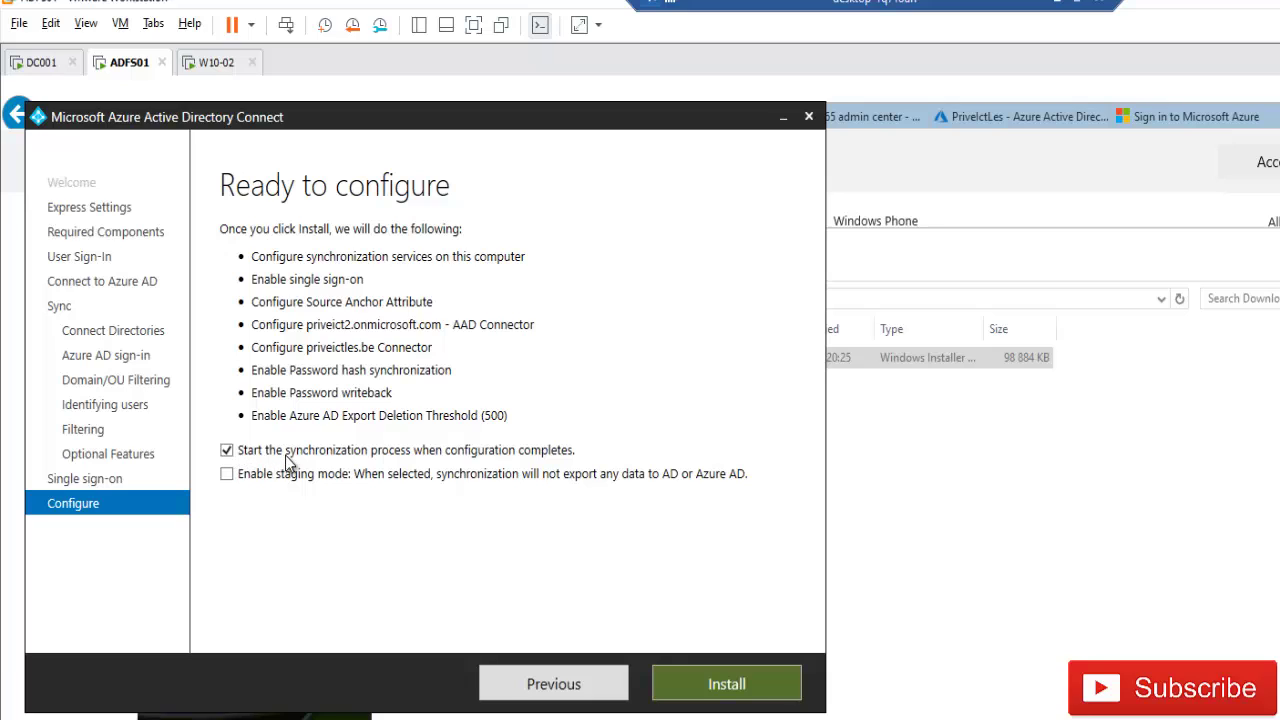
- Install the configuration with 'Start the synchronization process' left checked
click(708, 686)
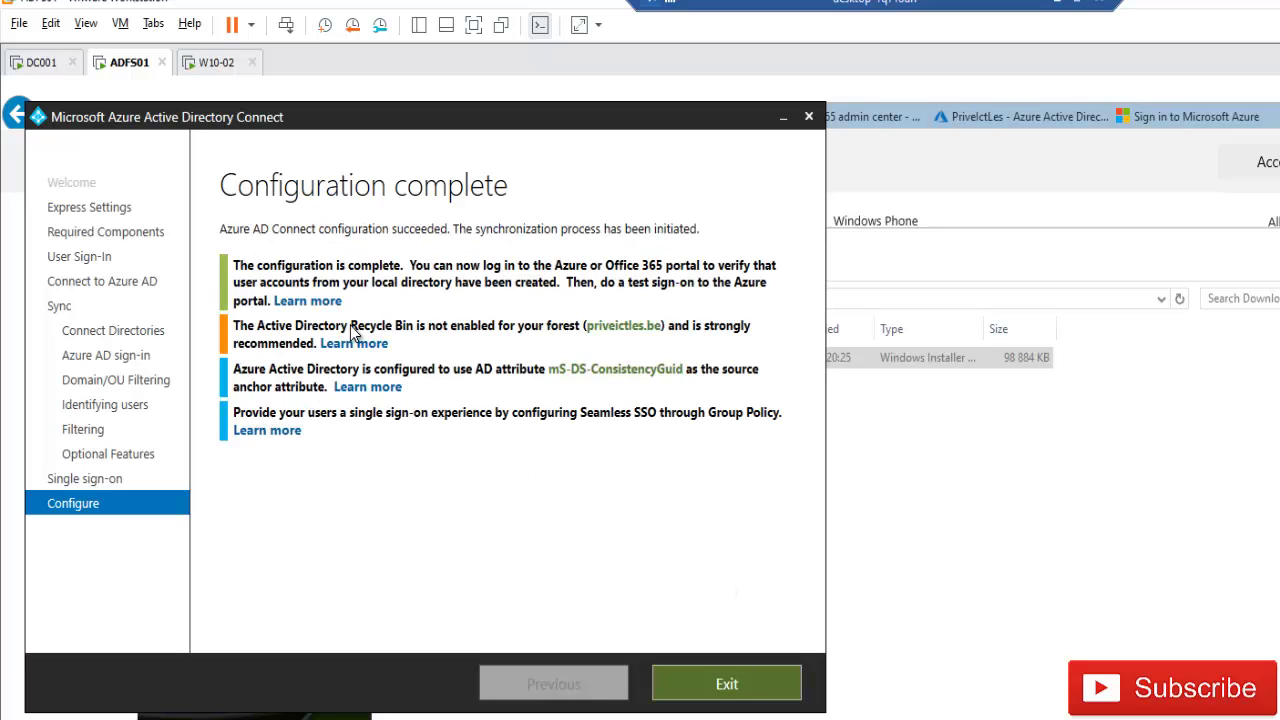
- Exit the wizard from the Configuration complete page
click(725, 685)
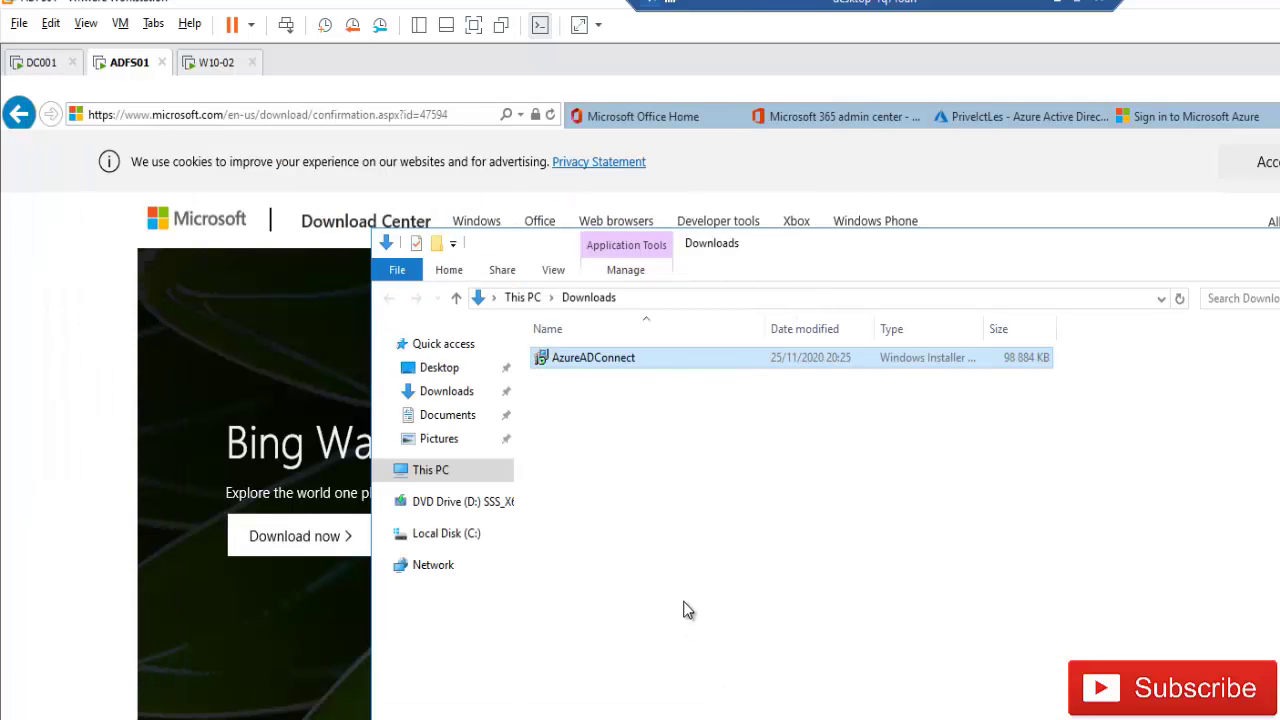